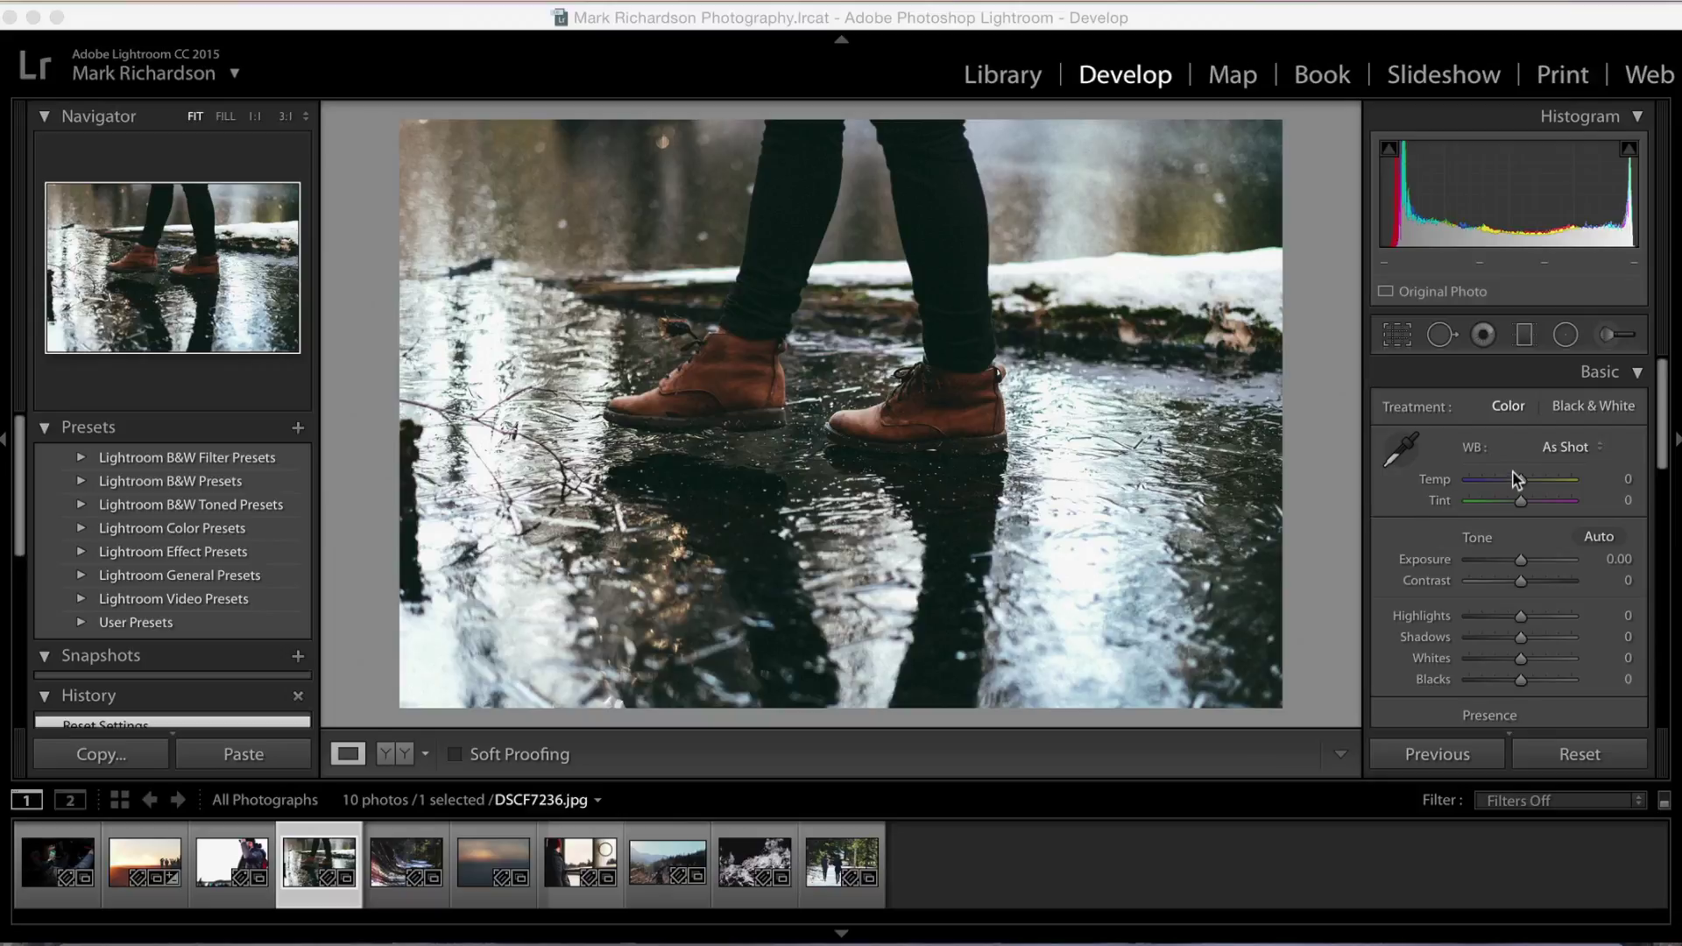
Expand Lightroom B&W Presets to list B&W Contrast High/Low and B&W Look 1–5
scroll(1516, 478, down, 3)
scroll(1514, 473, down, 2)
scroll(1480, 452, up, 5)
scroll(1481, 543, down, 3)
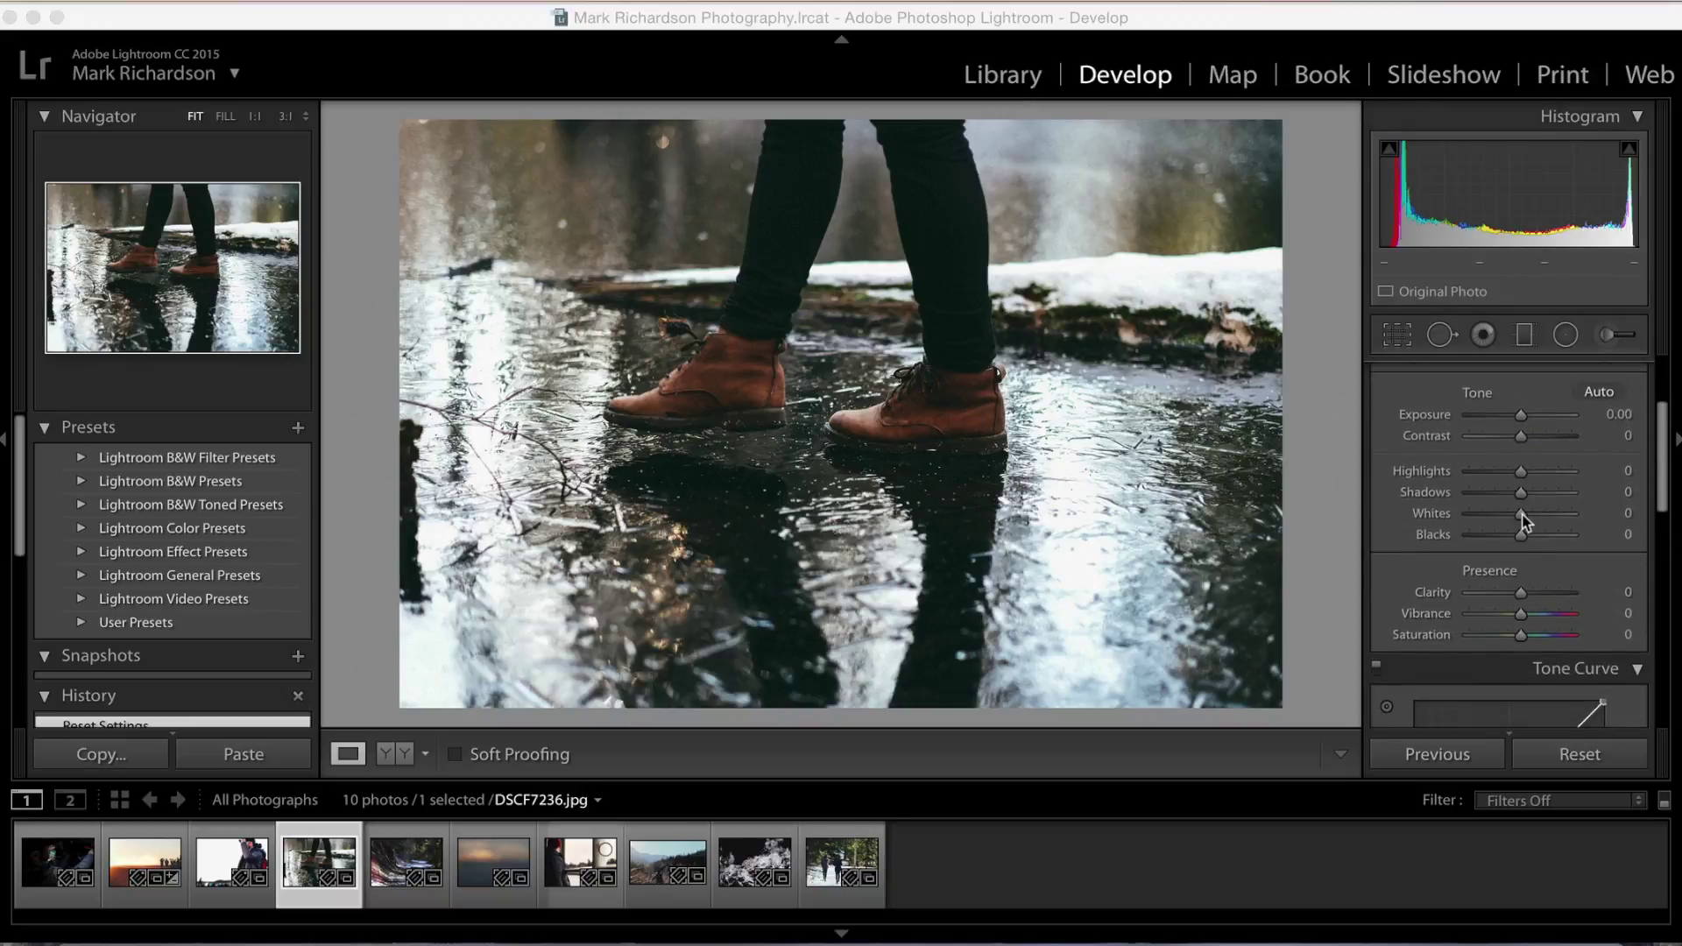
scroll(1524, 522, up, 3)
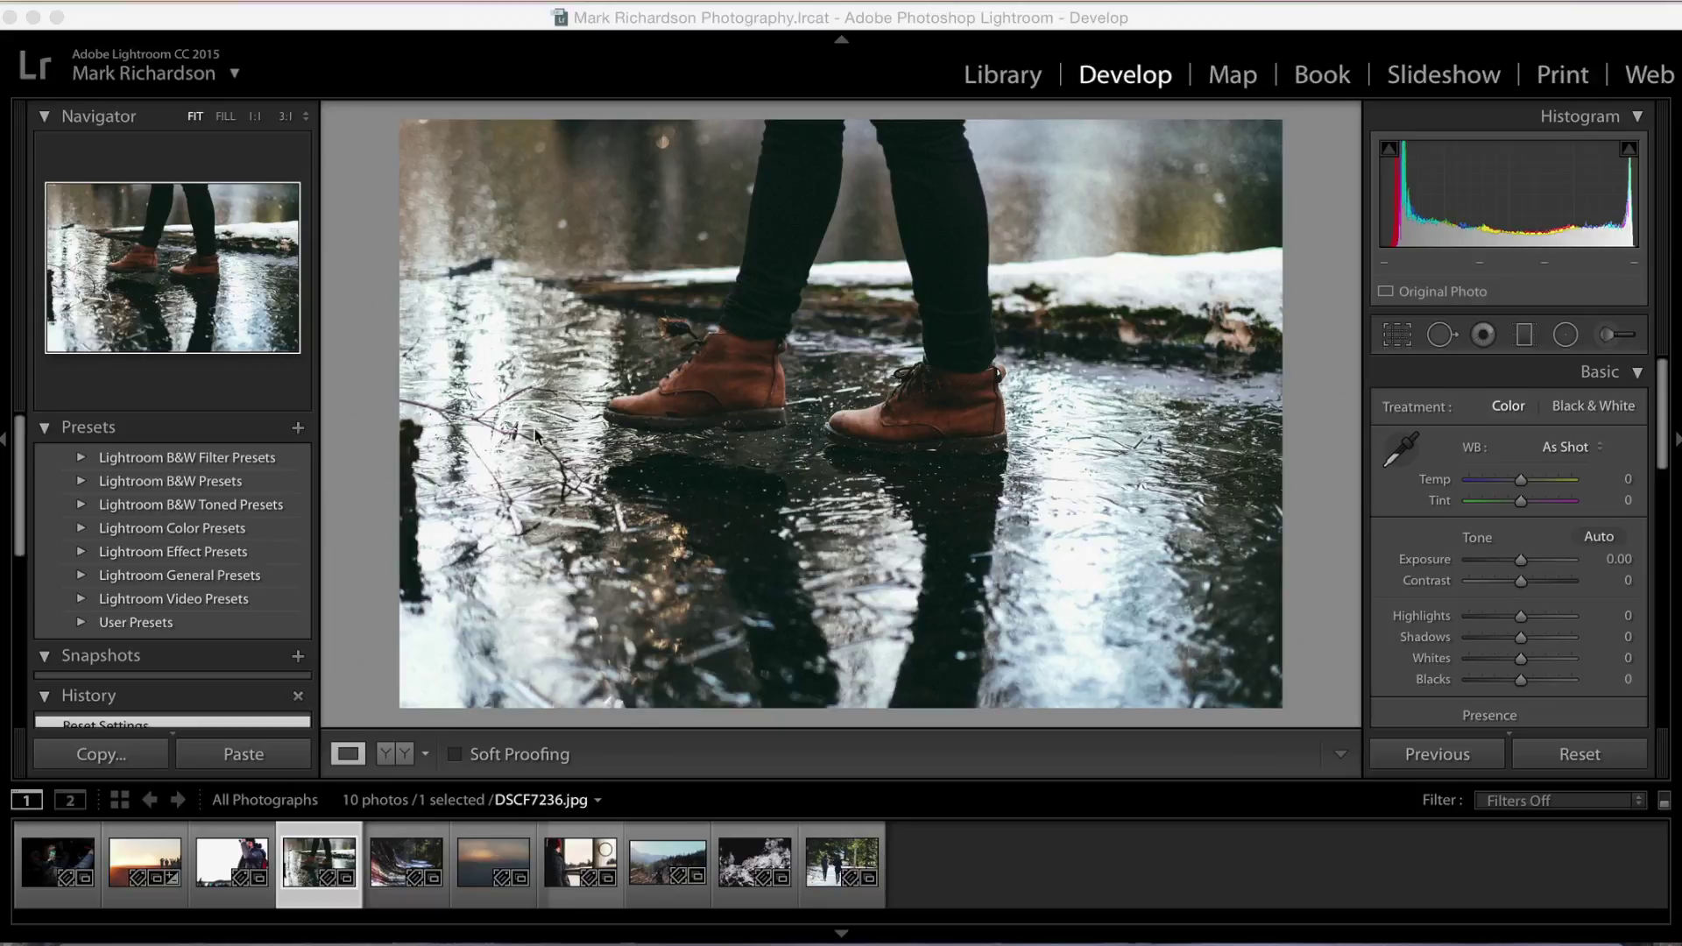
click(82, 482)
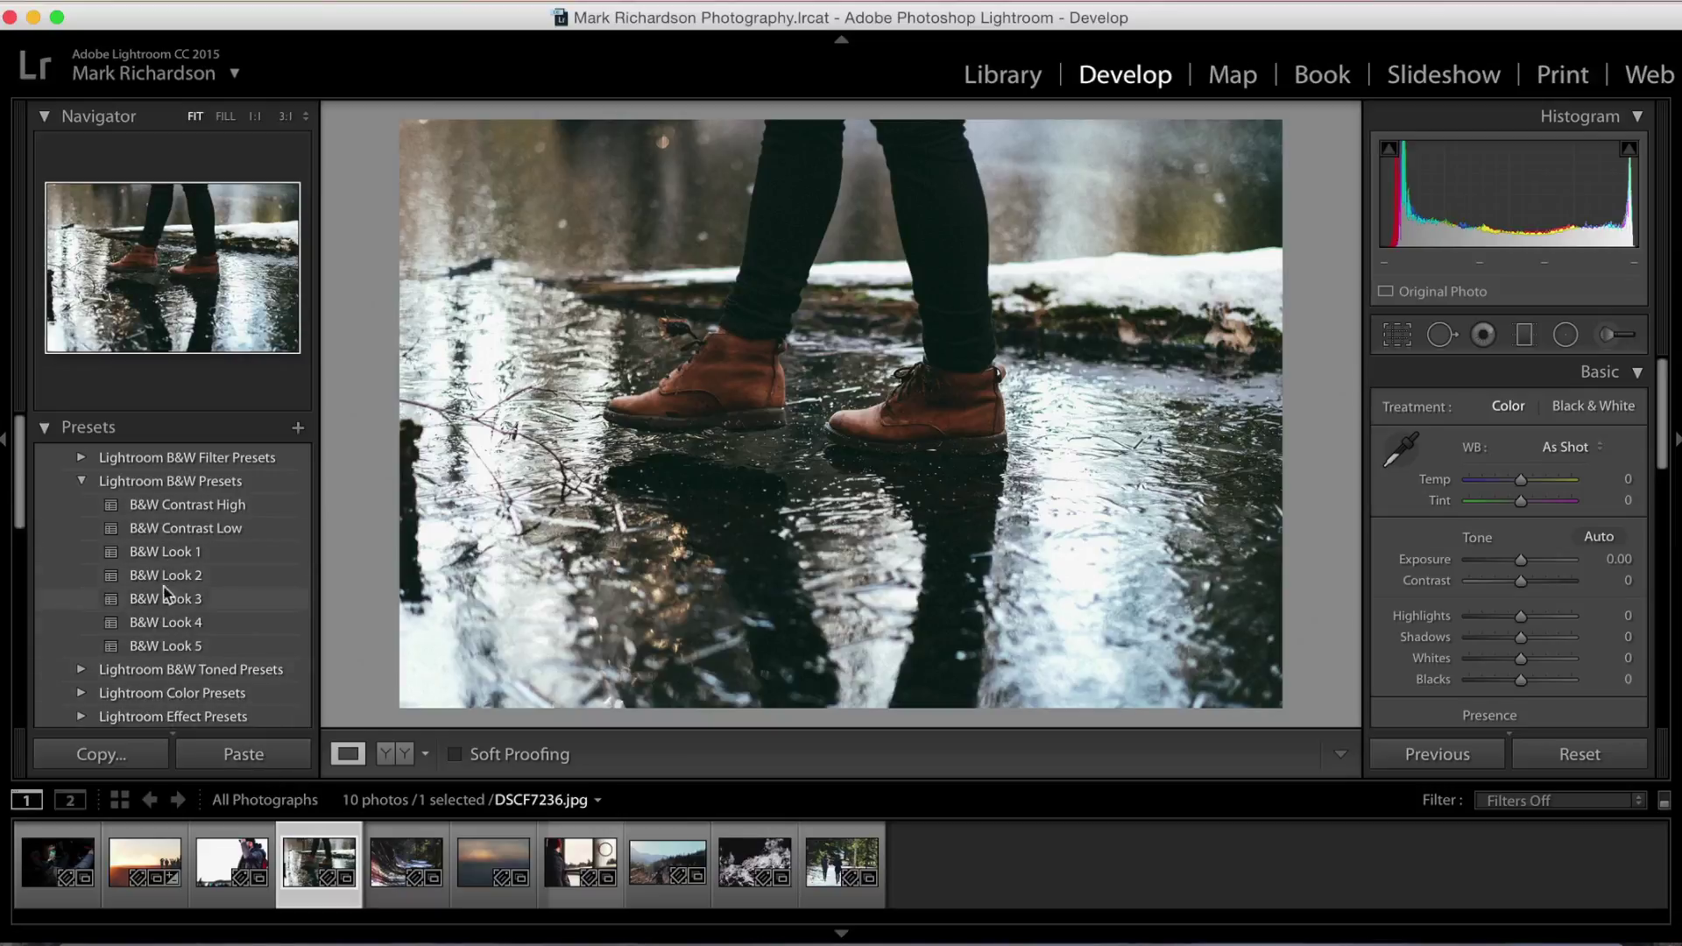
Preview B&W Look 1 on the boots photo, reset it, and collapse the B&W presets folder
click(175, 557)
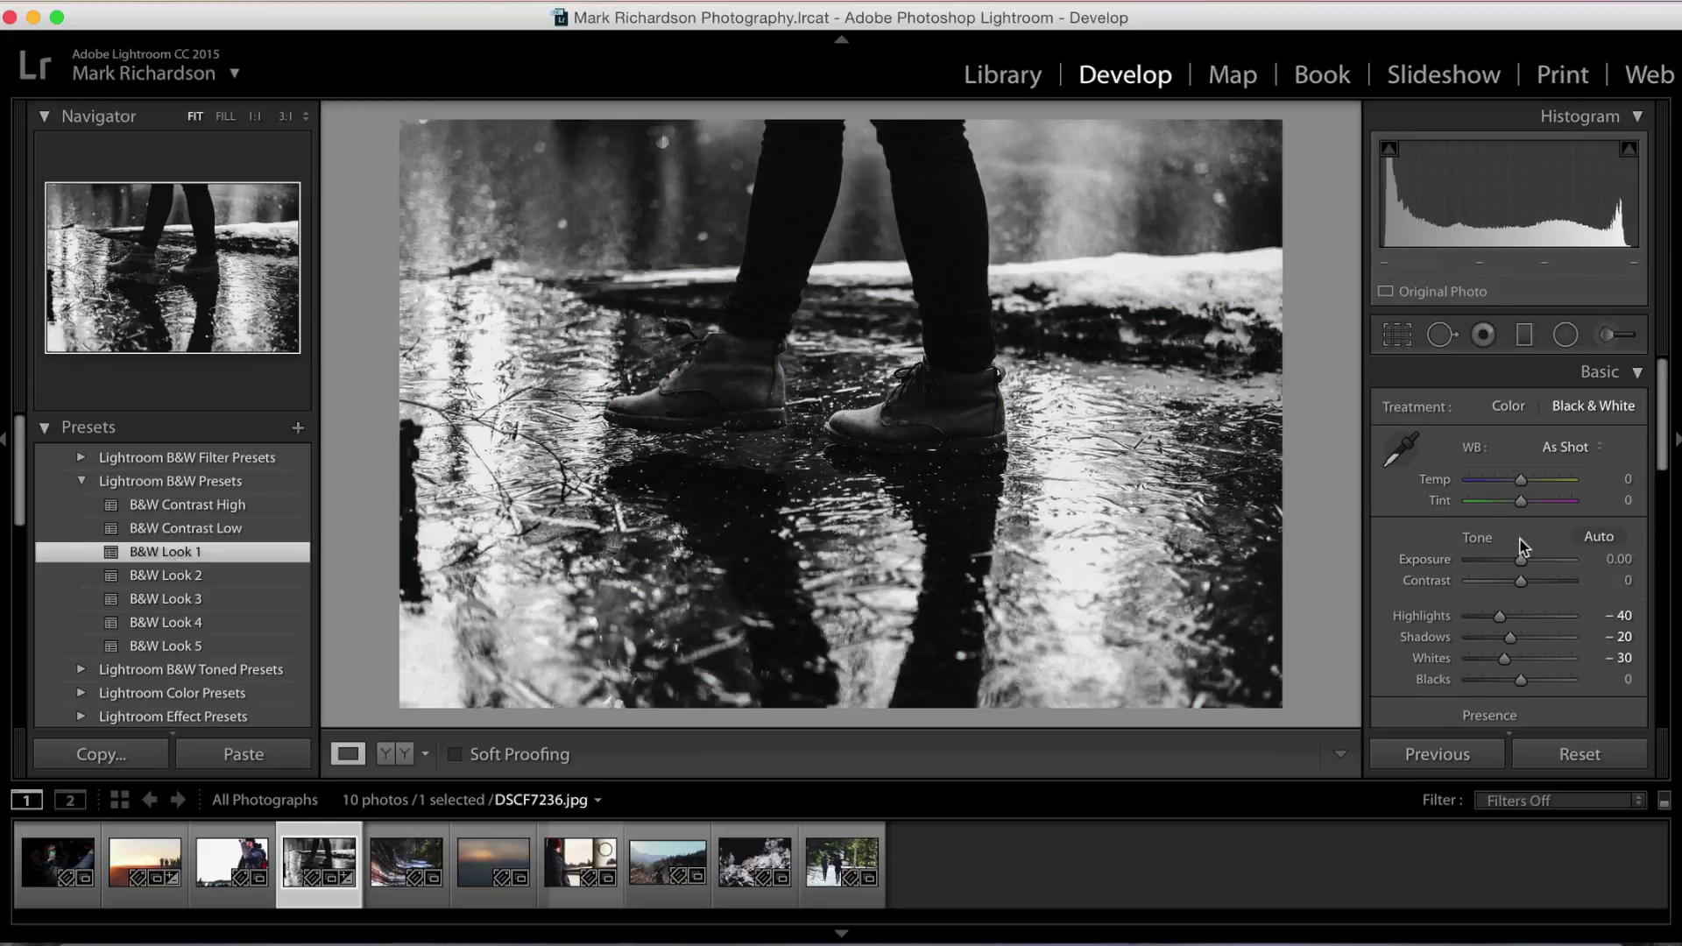
scroll(1542, 596, down, 3)
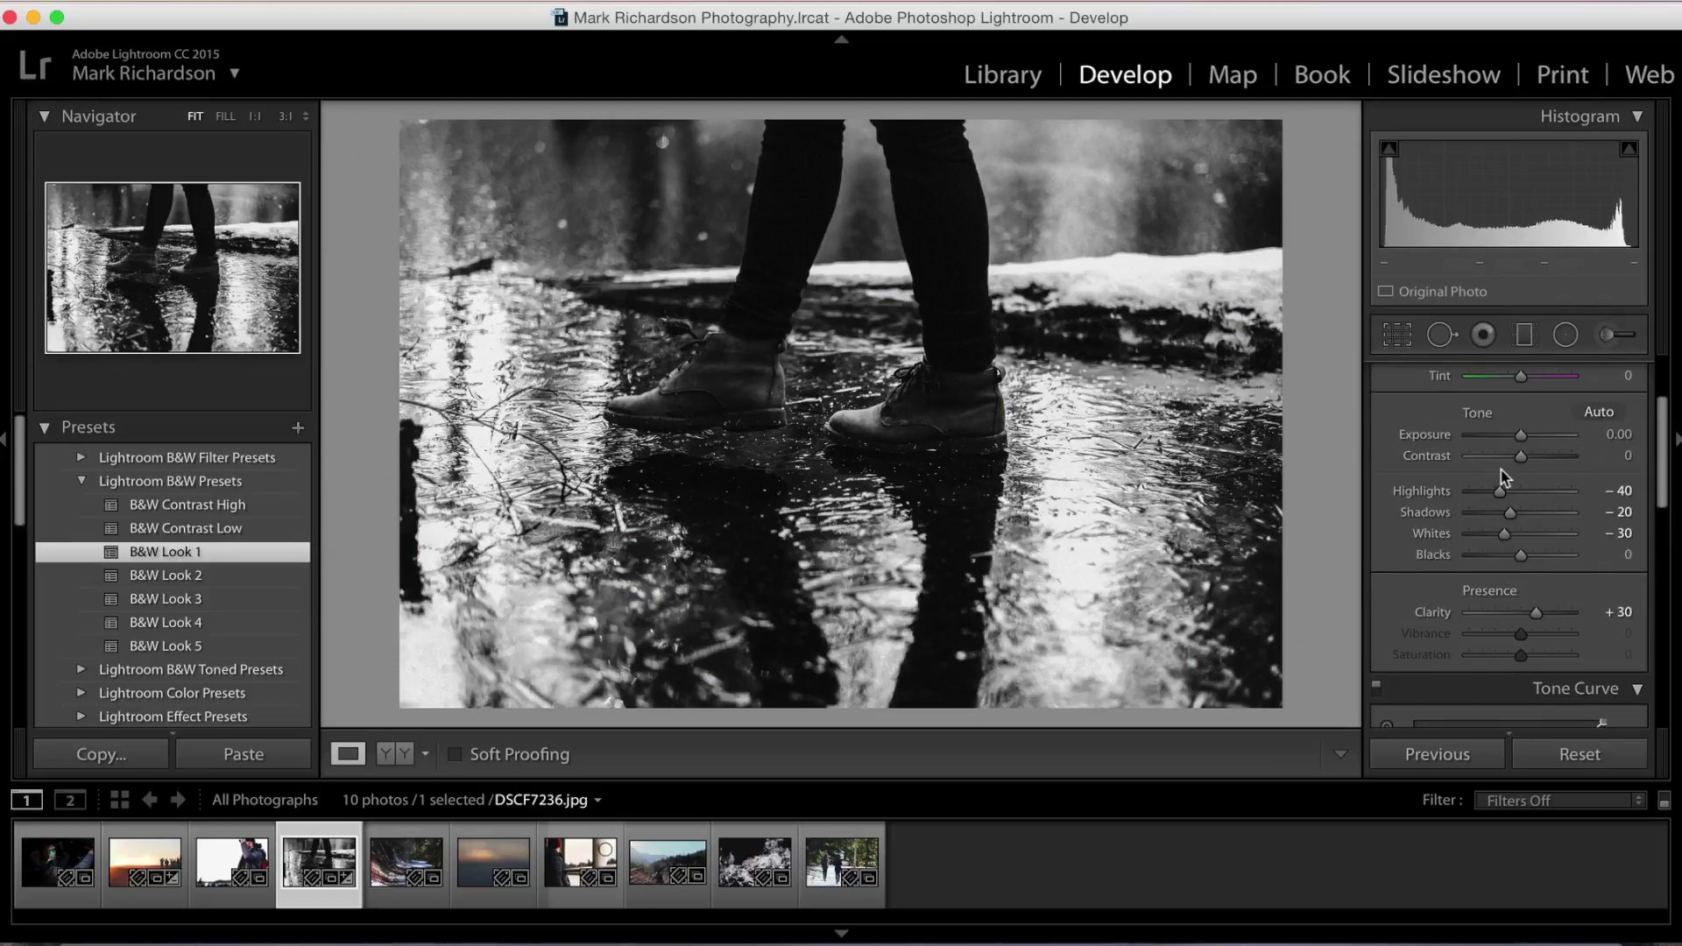
scroll(1503, 482, down, 6)
scroll(1513, 524, down, 2)
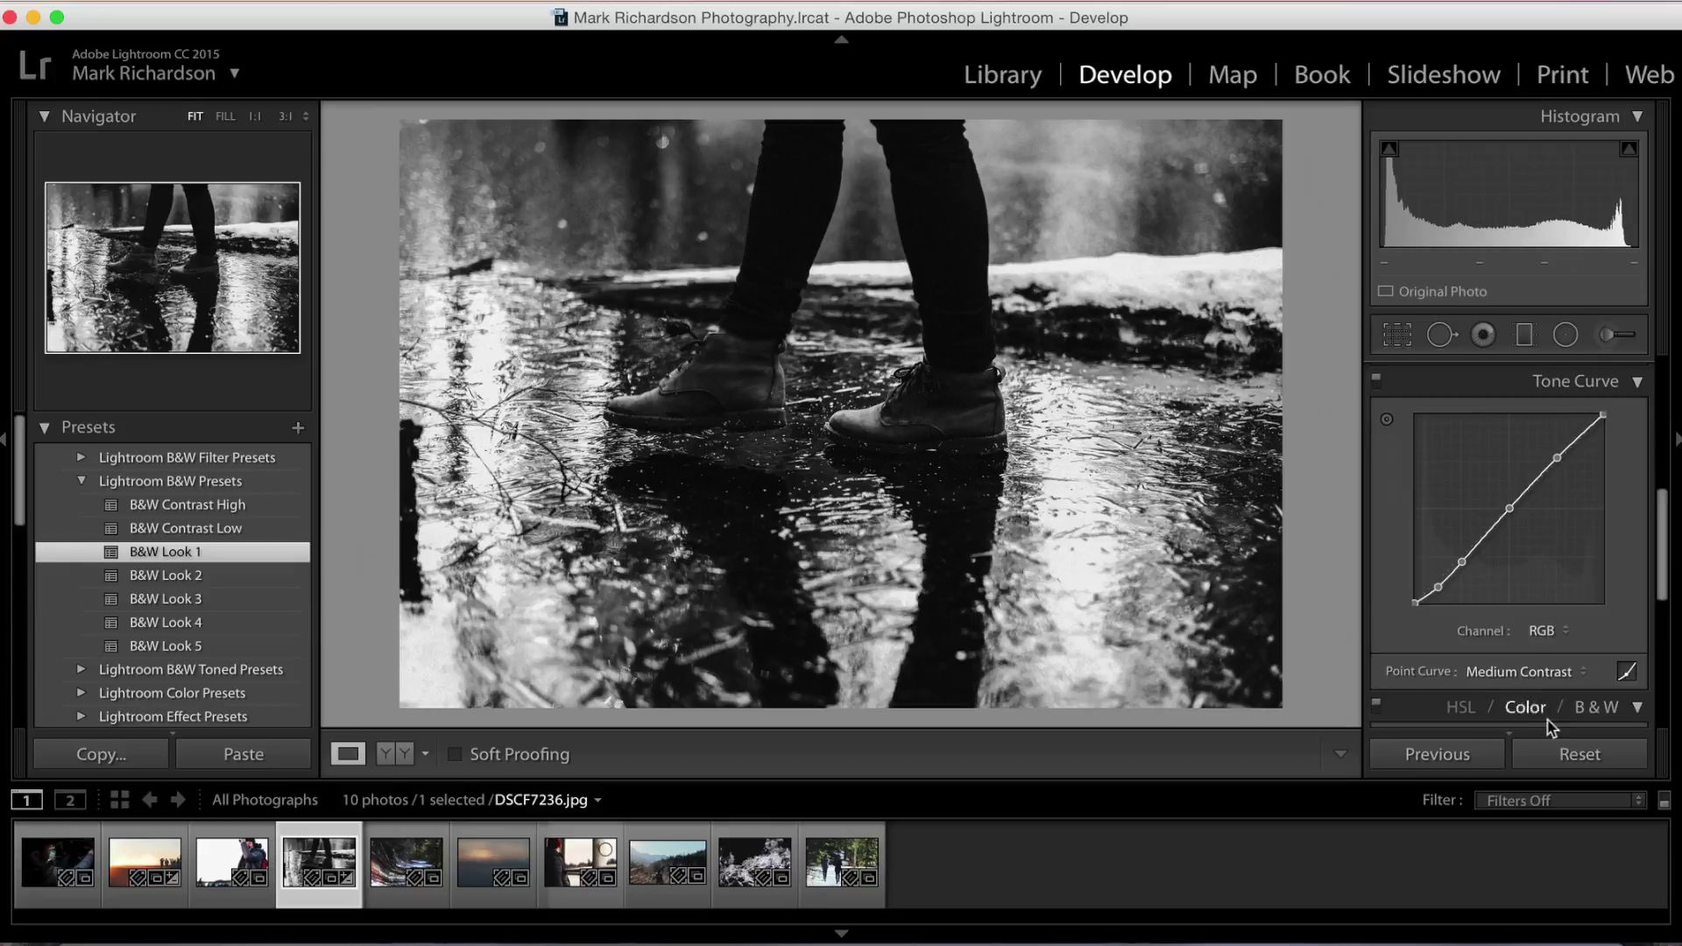
click(1556, 751)
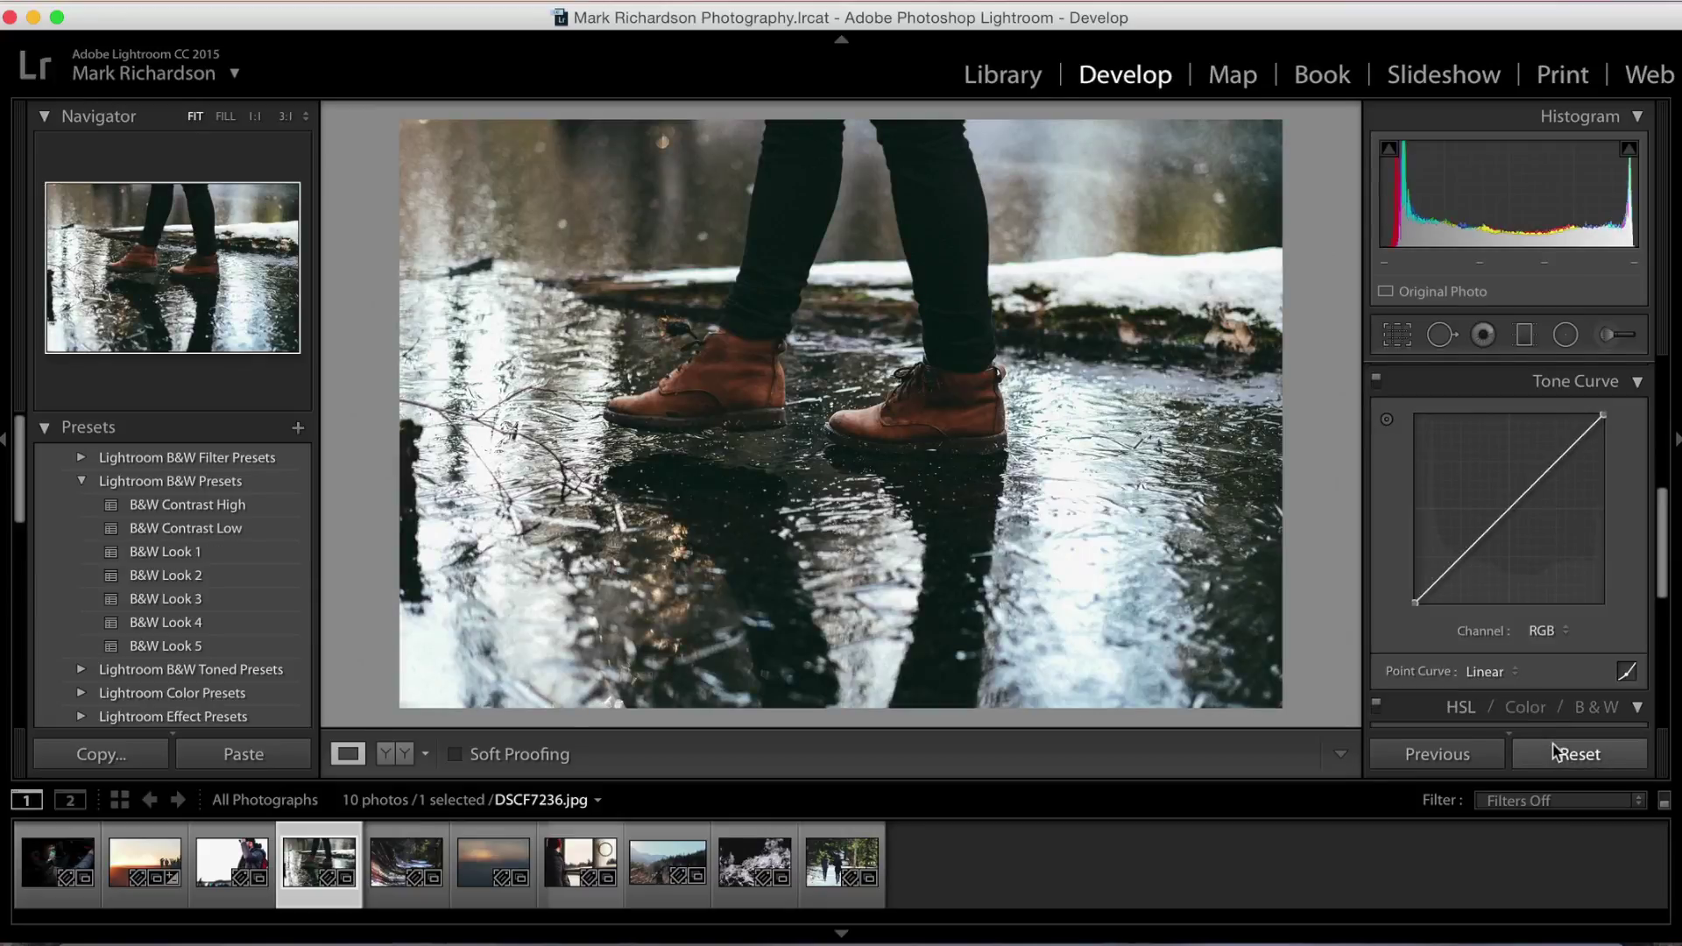
click(82, 481)
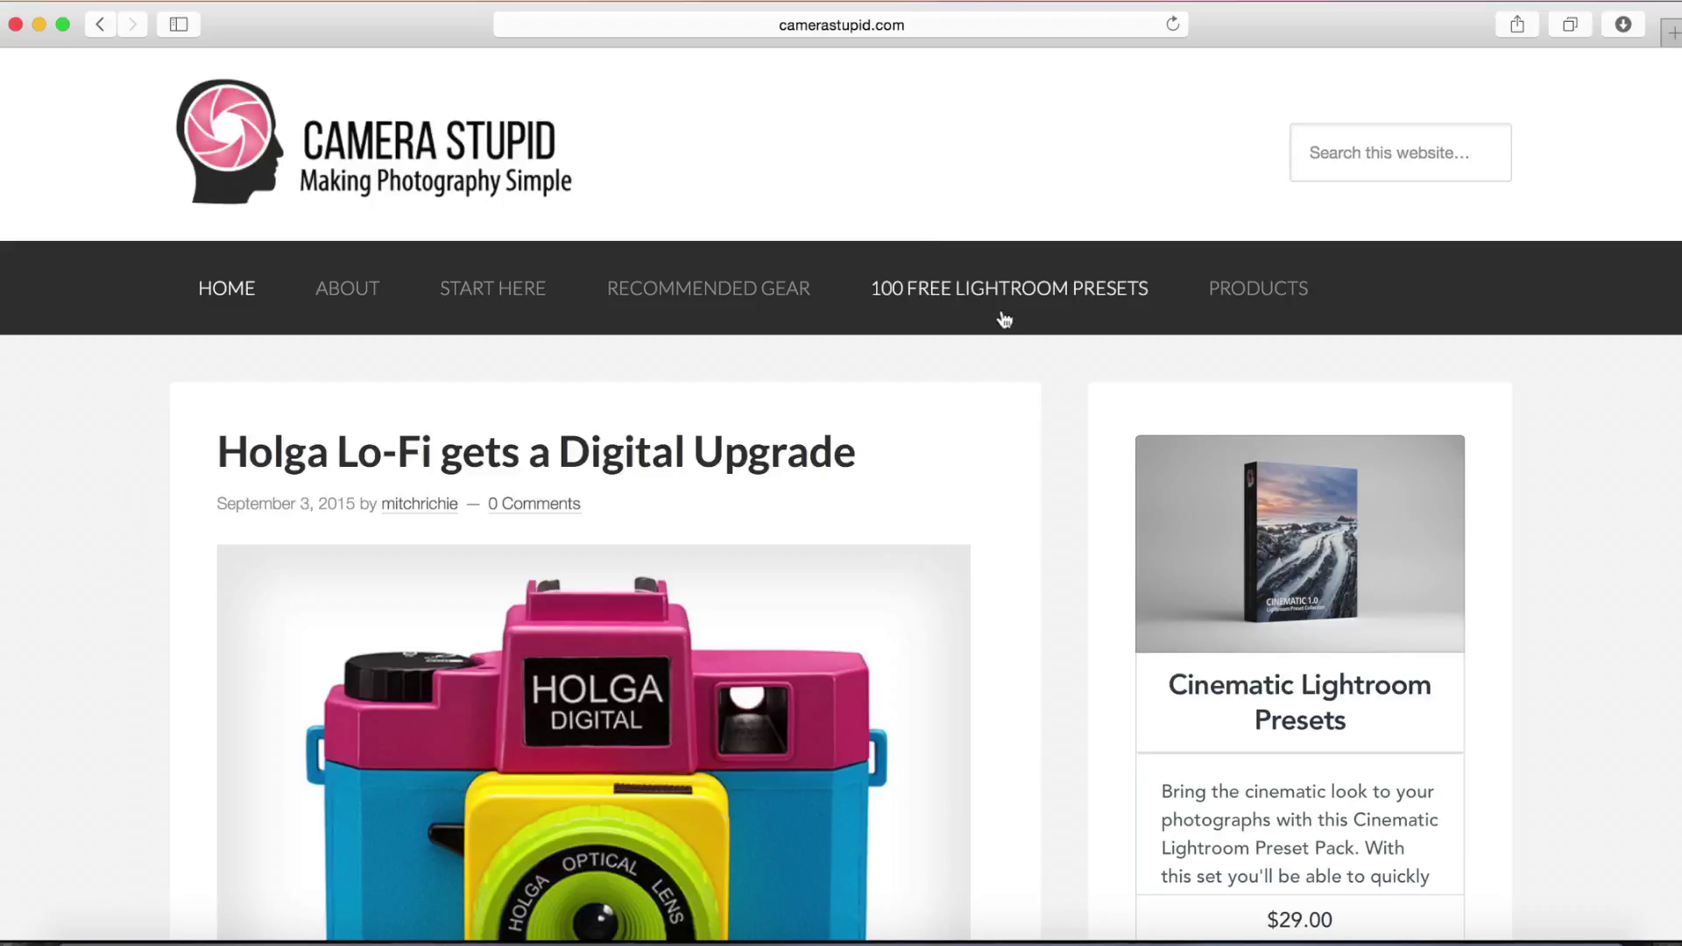
Follow the 100 FREE LIGHTROOM PRESETS link on camerastupid.com to get LRPresets.zip
click(1043, 296)
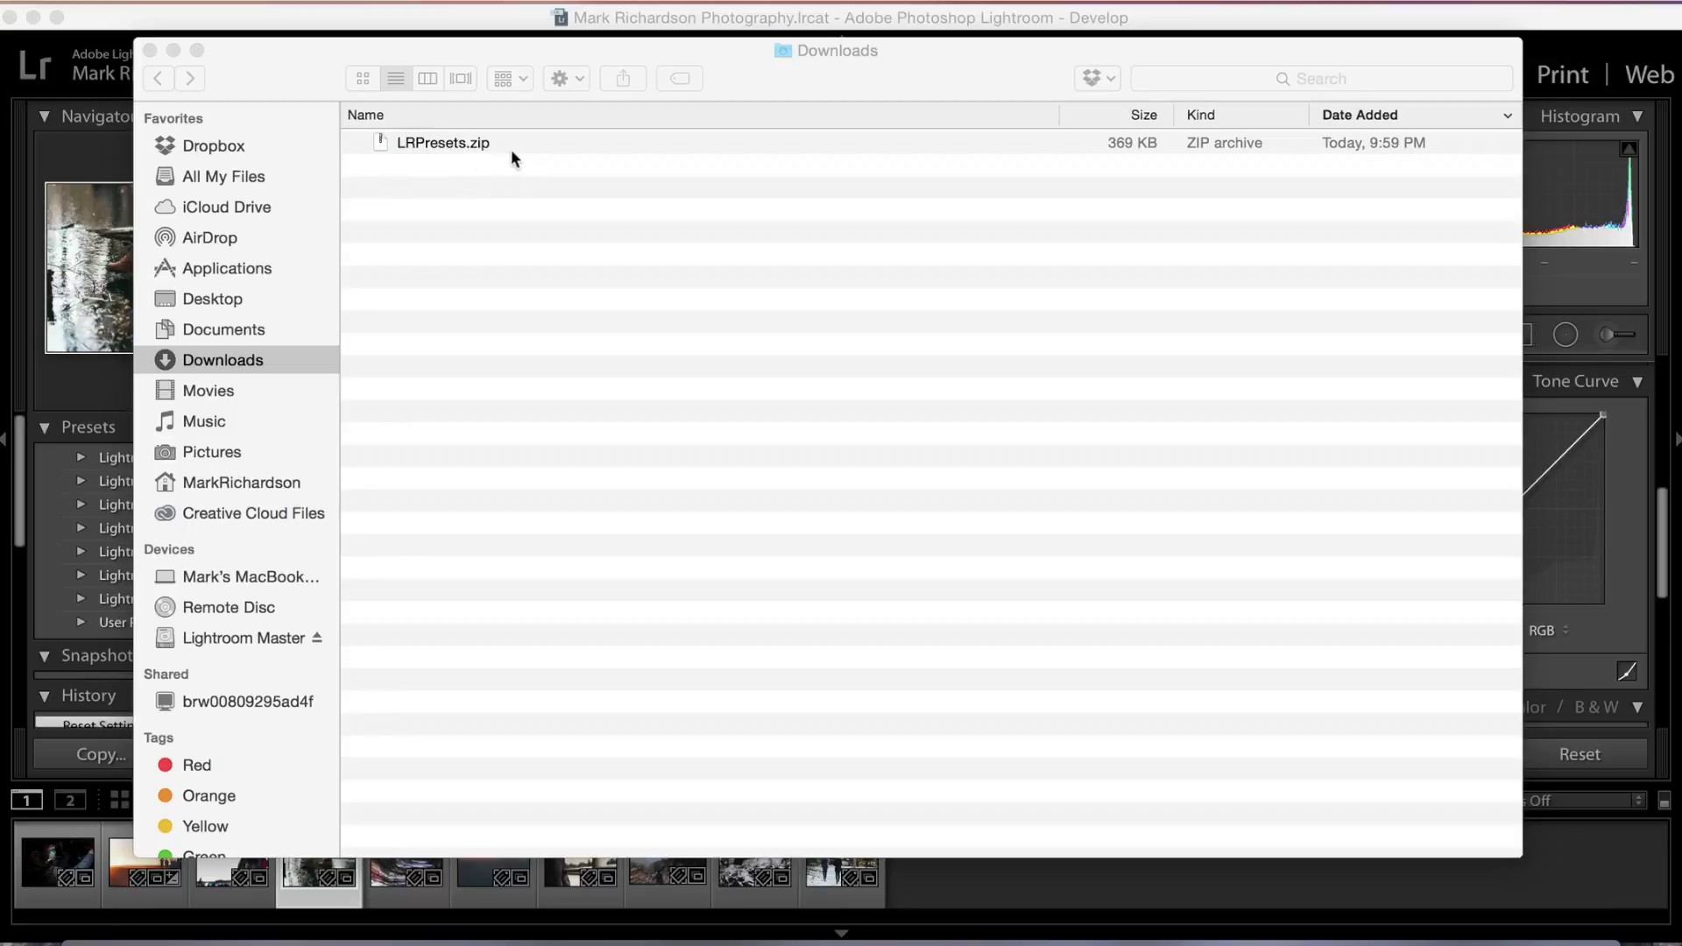
Extract LRPresets.zip into an LRPresets folder in Downloads
click(474, 147)
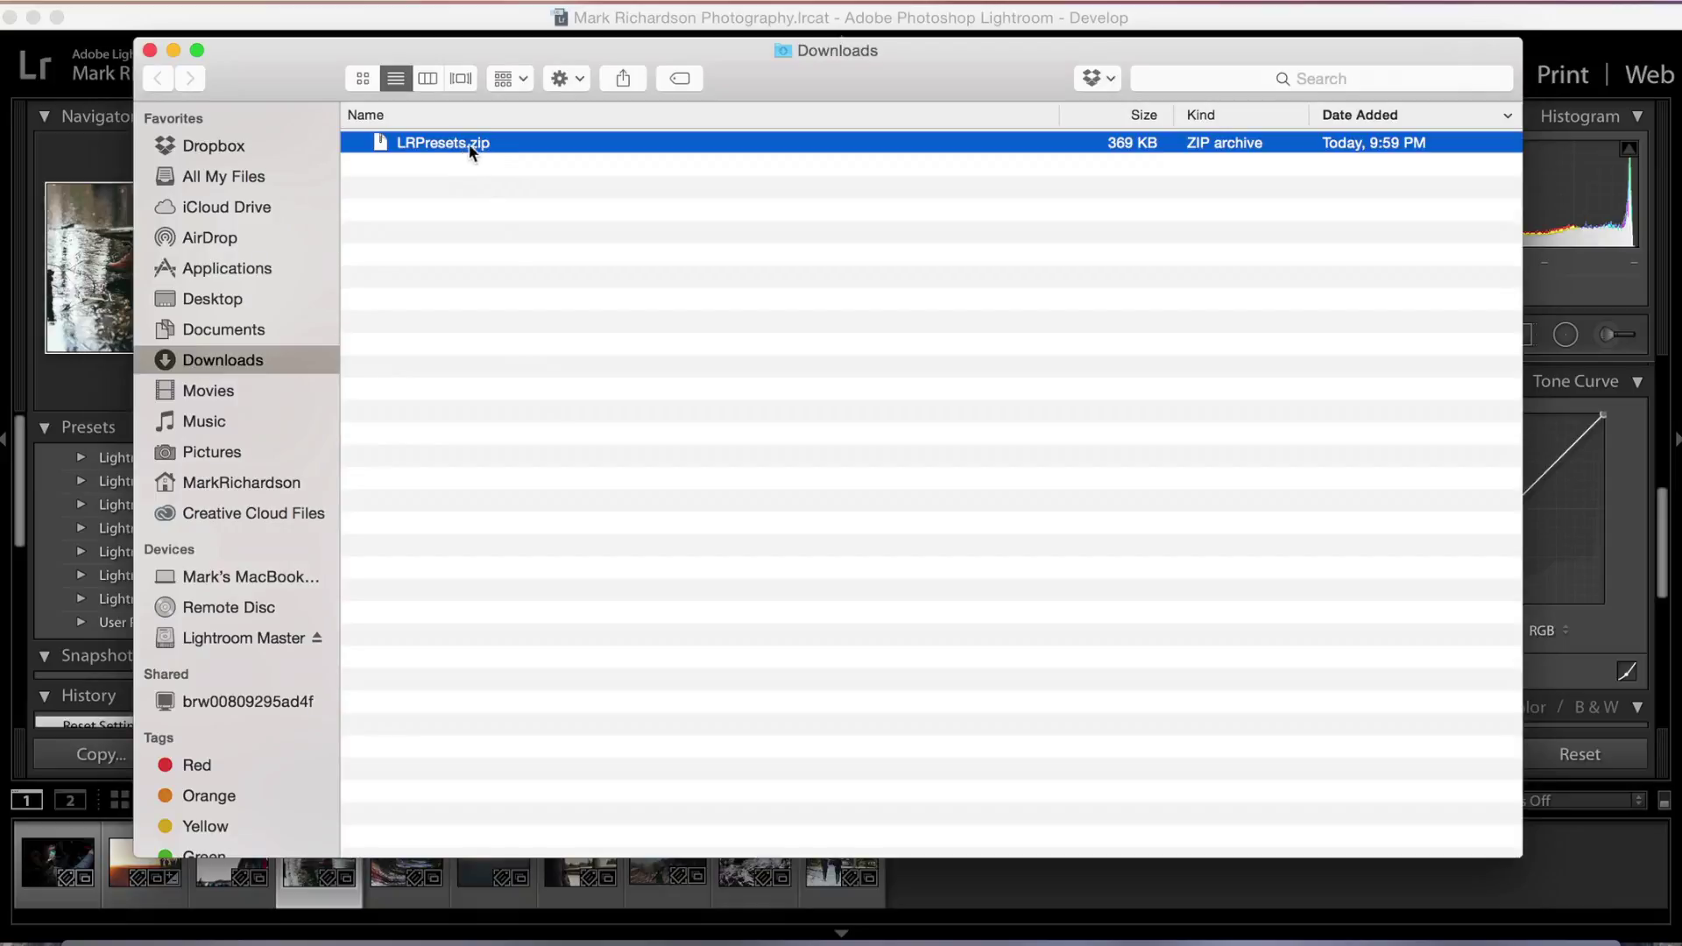
double_click(464, 142)
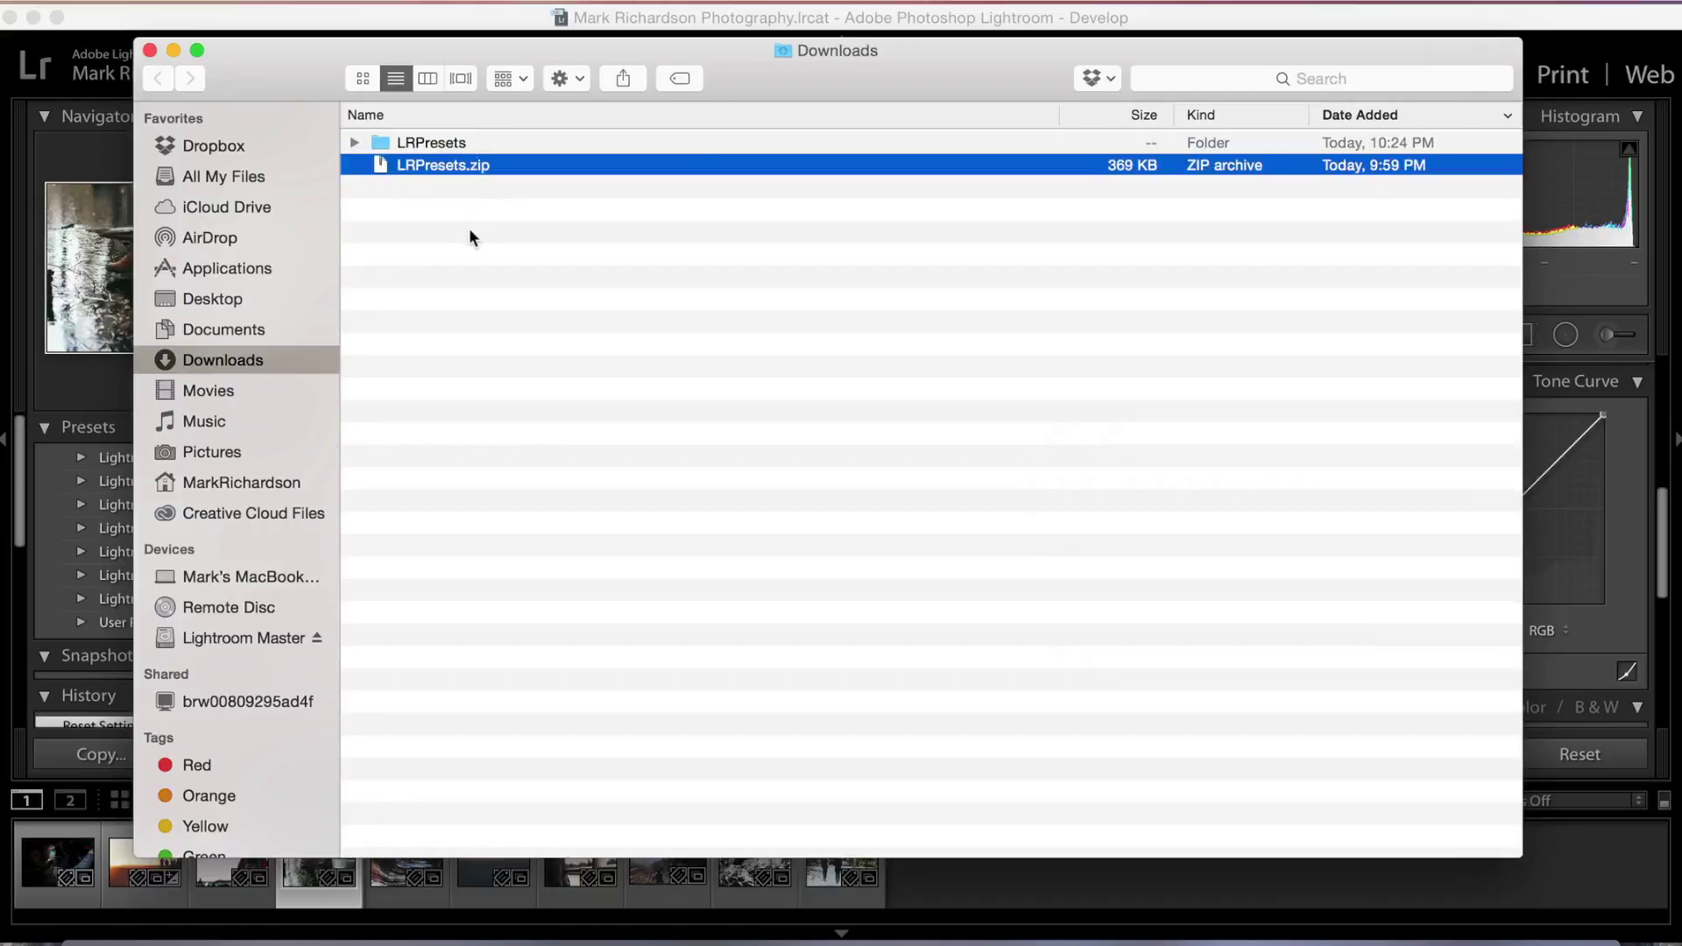
click(447, 142)
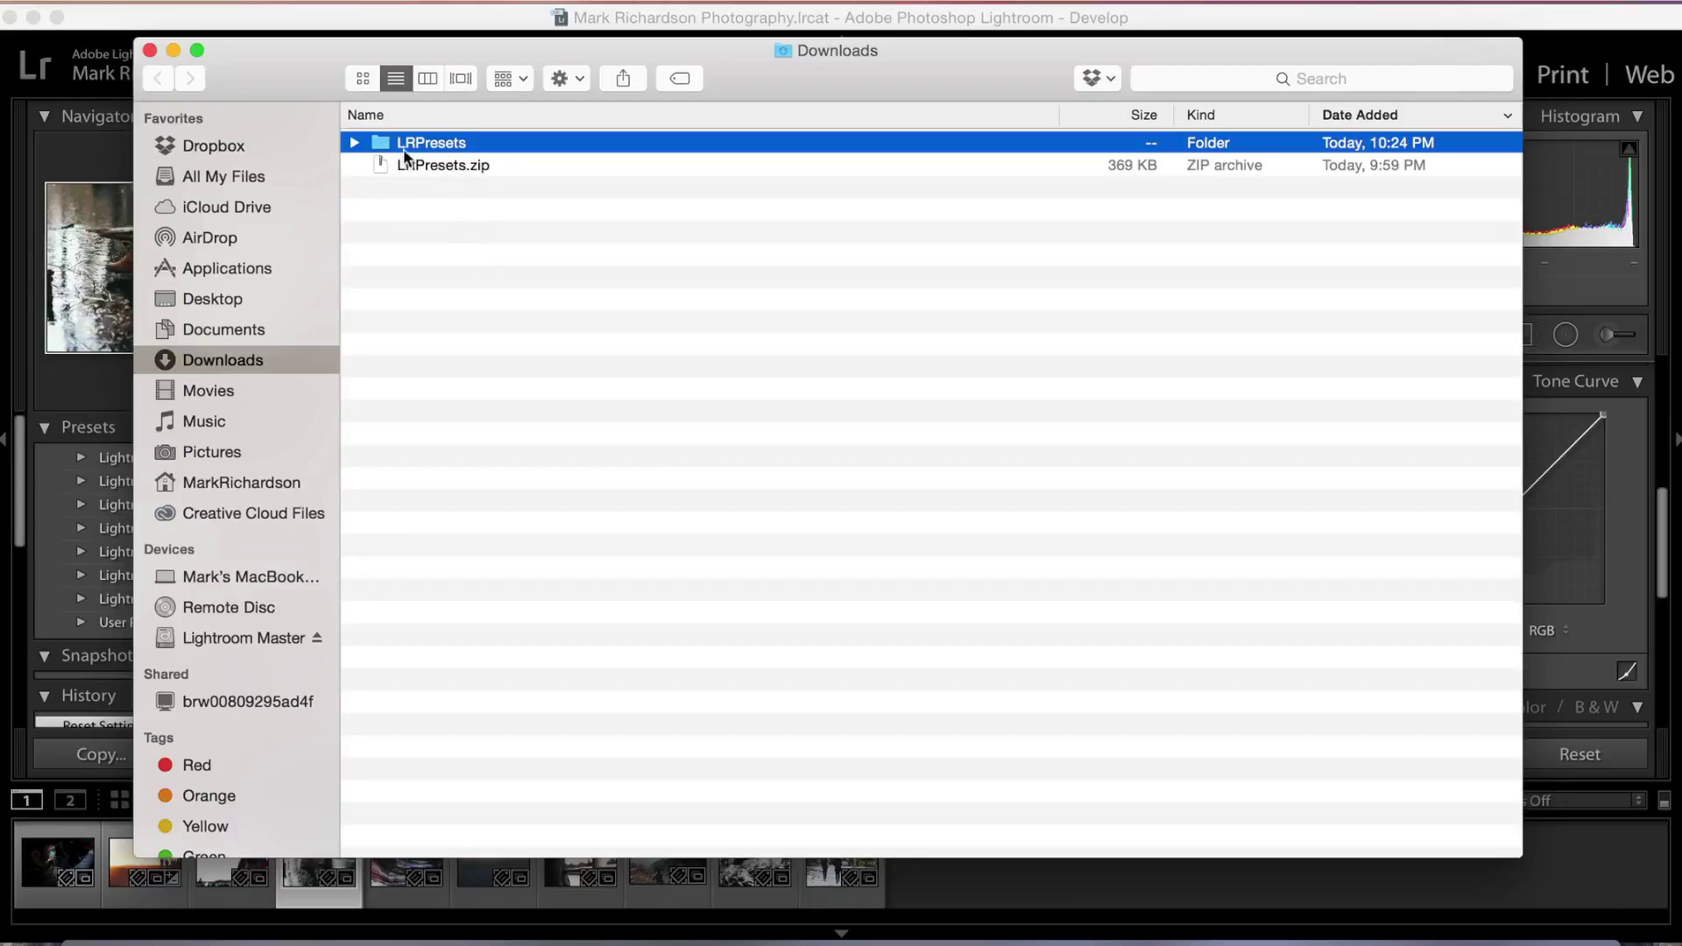
Browse the .lrtemplate preset files inside LRPresets, then switch back to Lightroom
click(359, 146)
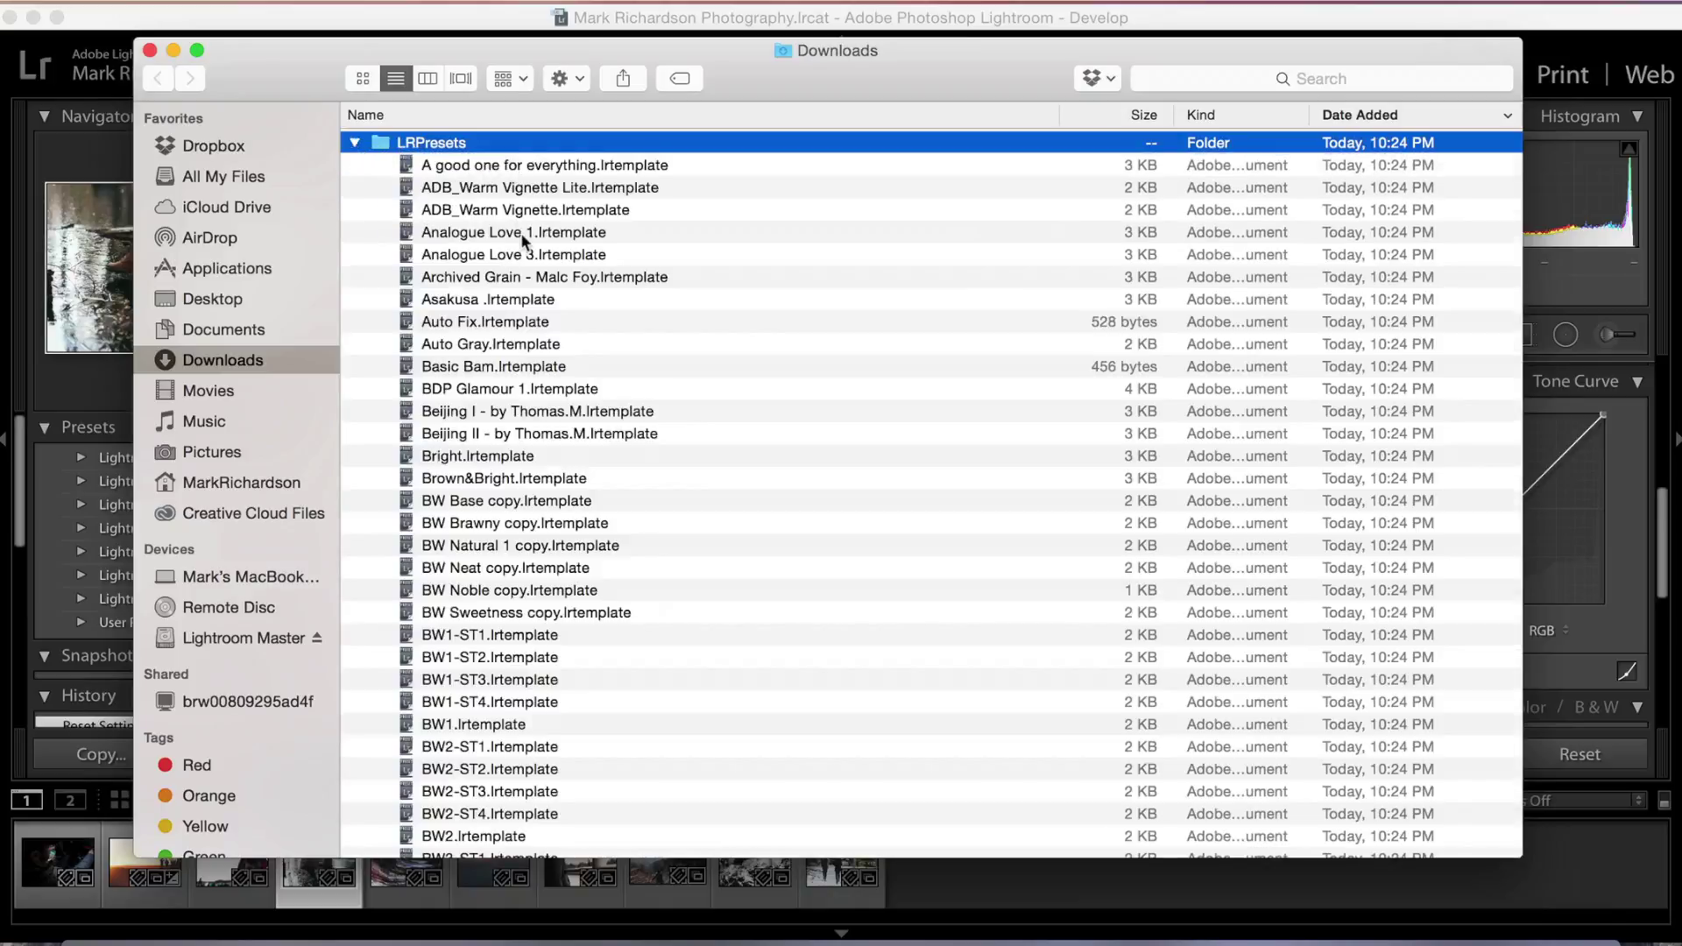
scroll(521, 234, down, 2)
scroll(523, 243, up, 2)
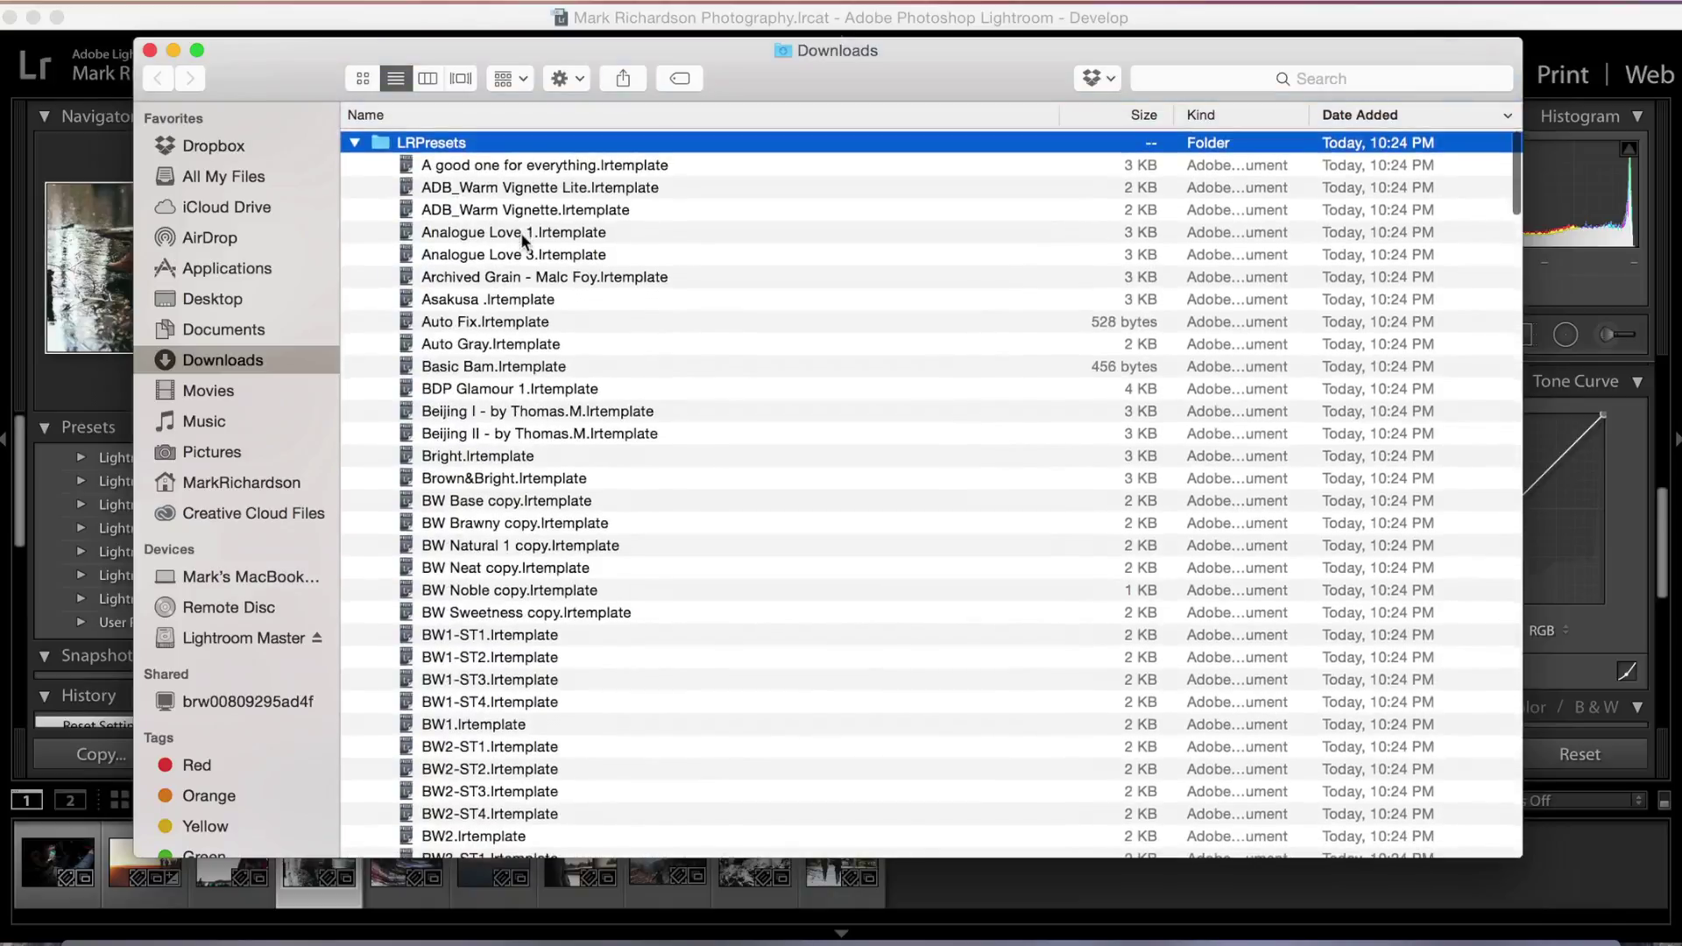
click(638, 187)
scroll(552, 237, down, 5)
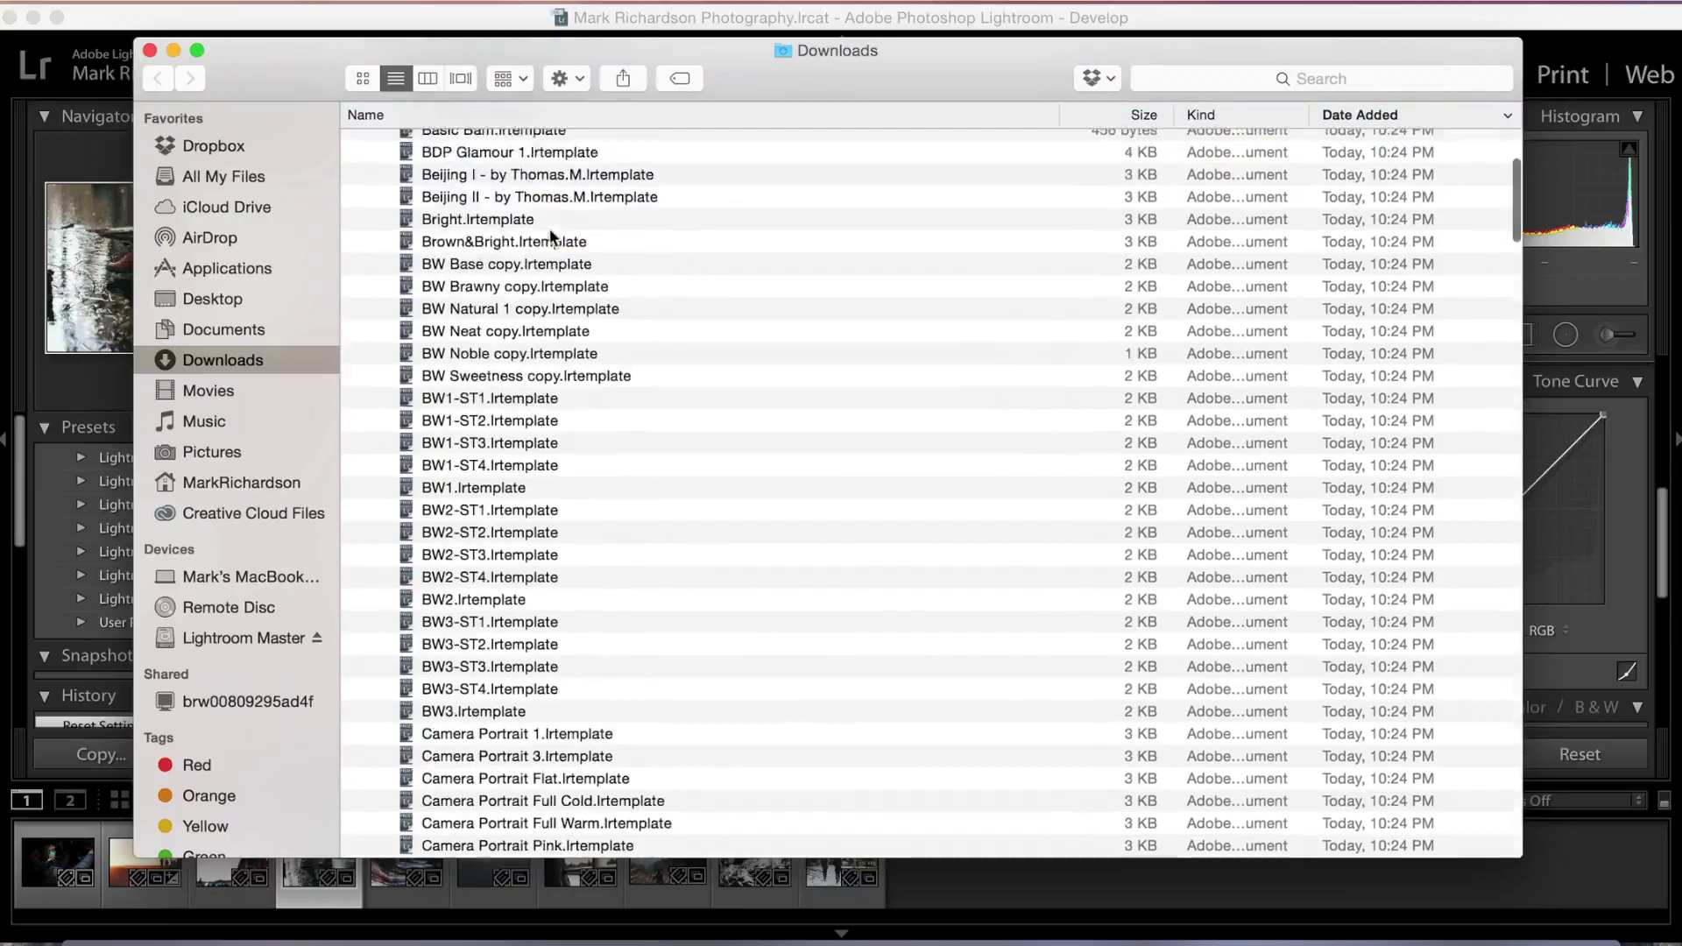
scroll(552, 237, down, 3)
click(511, 448)
scroll(512, 448, down, 5)
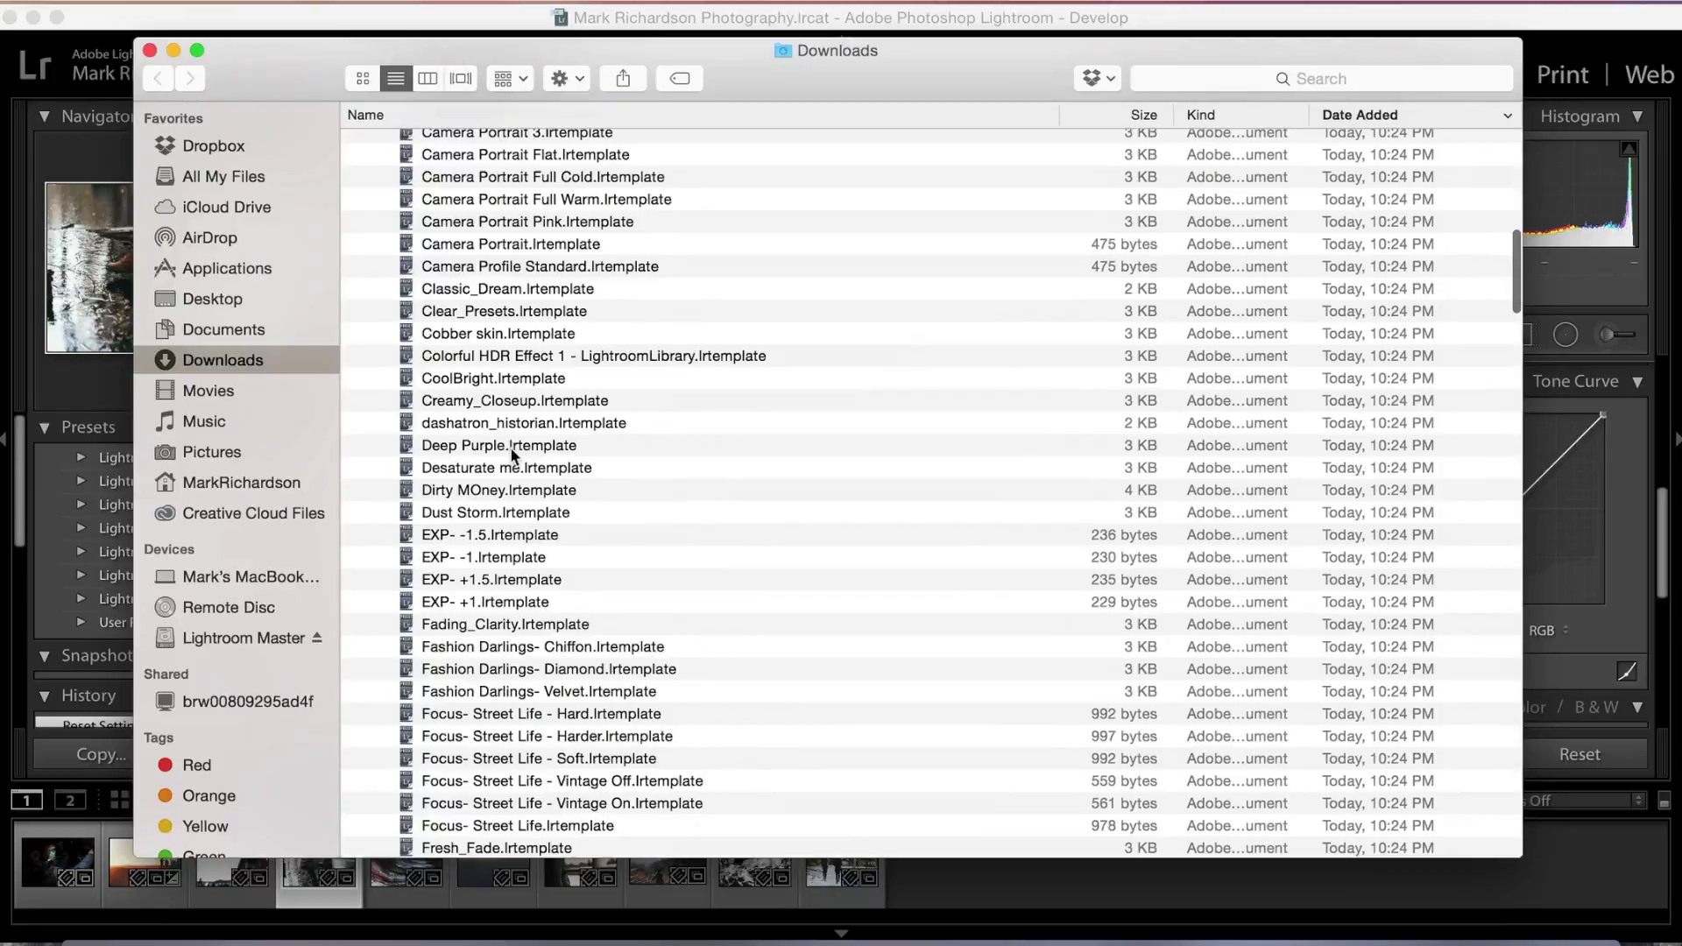
scroll(513, 453, down, 10)
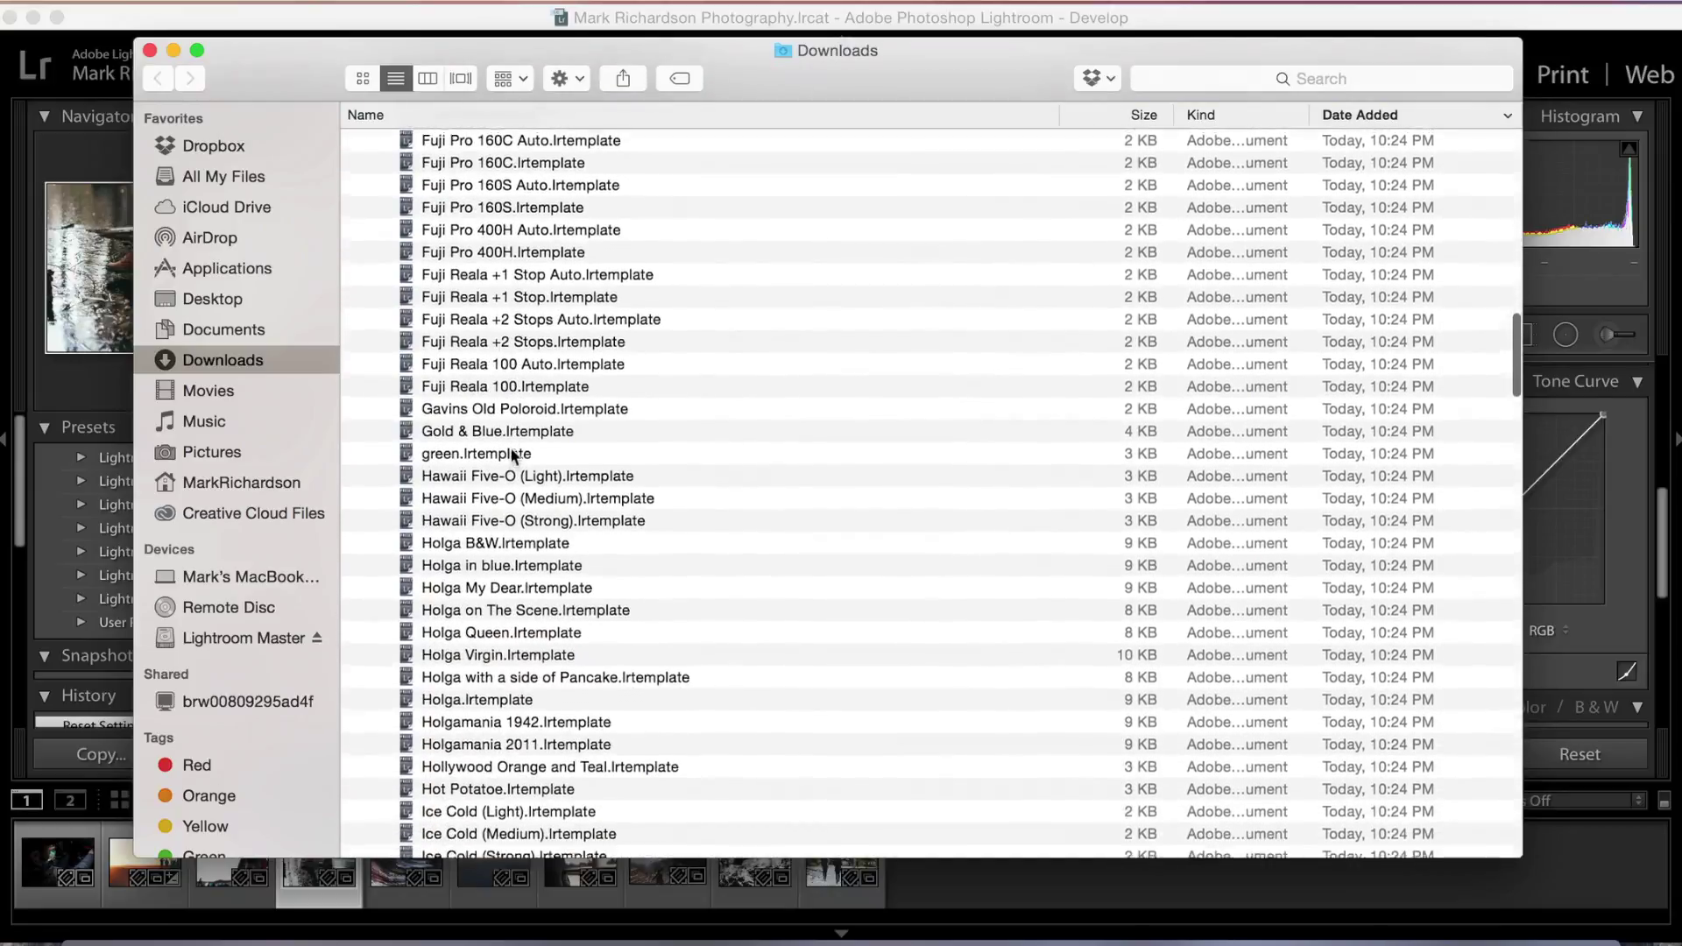
scroll(512, 450, down, 15)
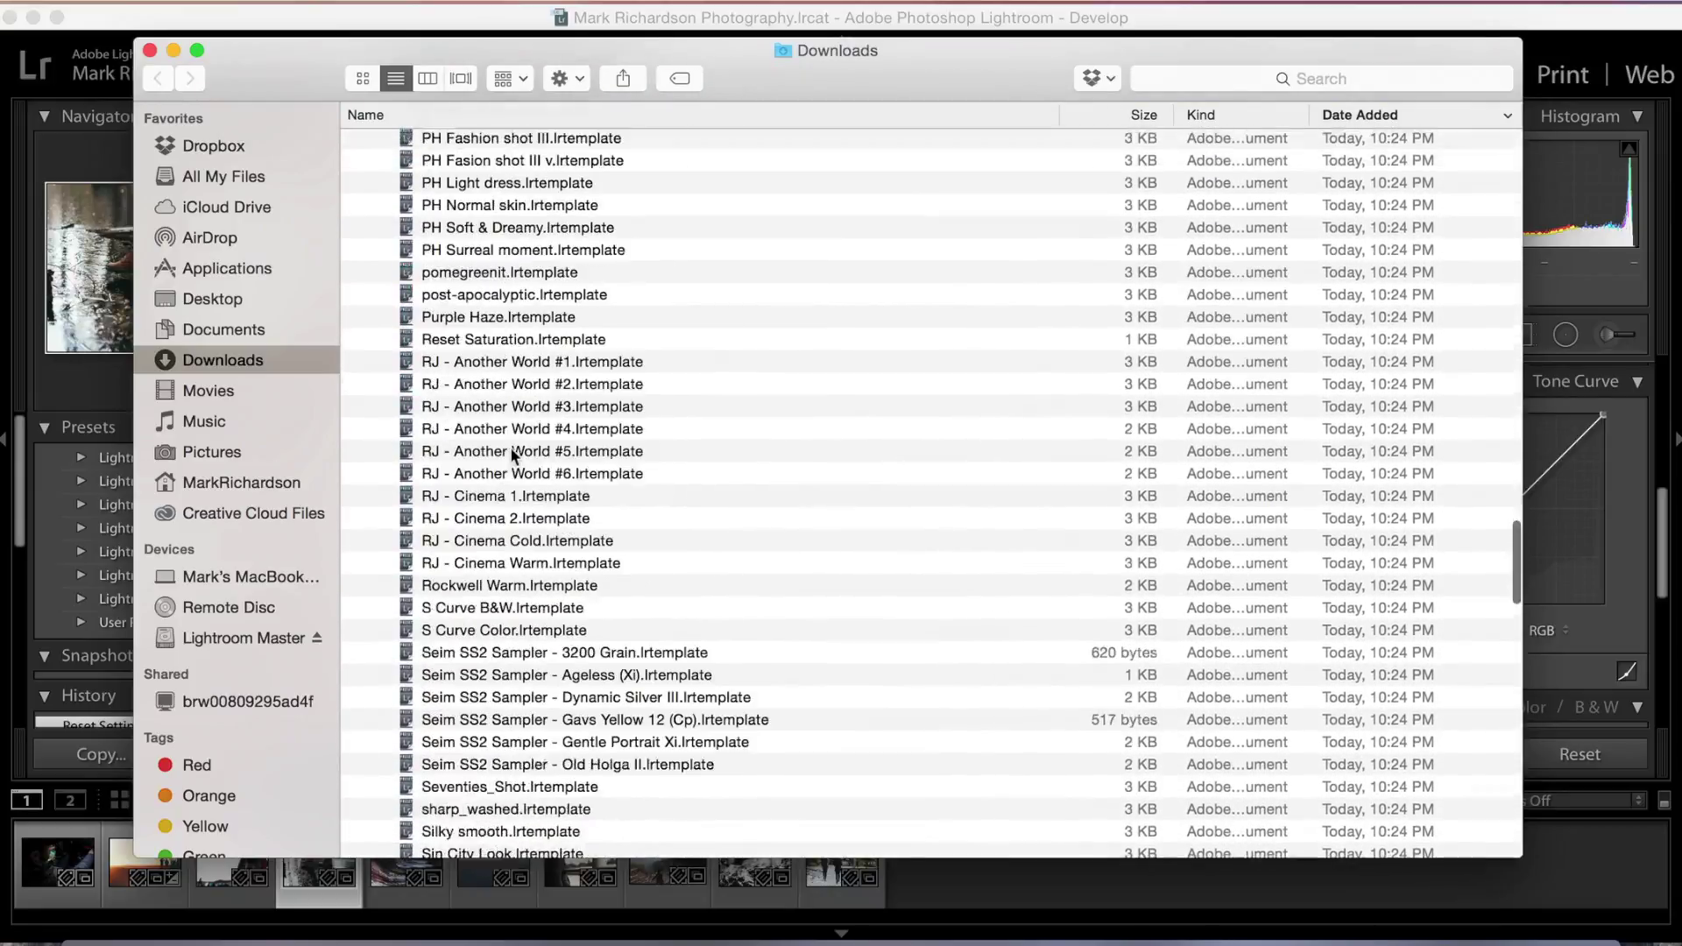
scroll(510, 446, up, 20)
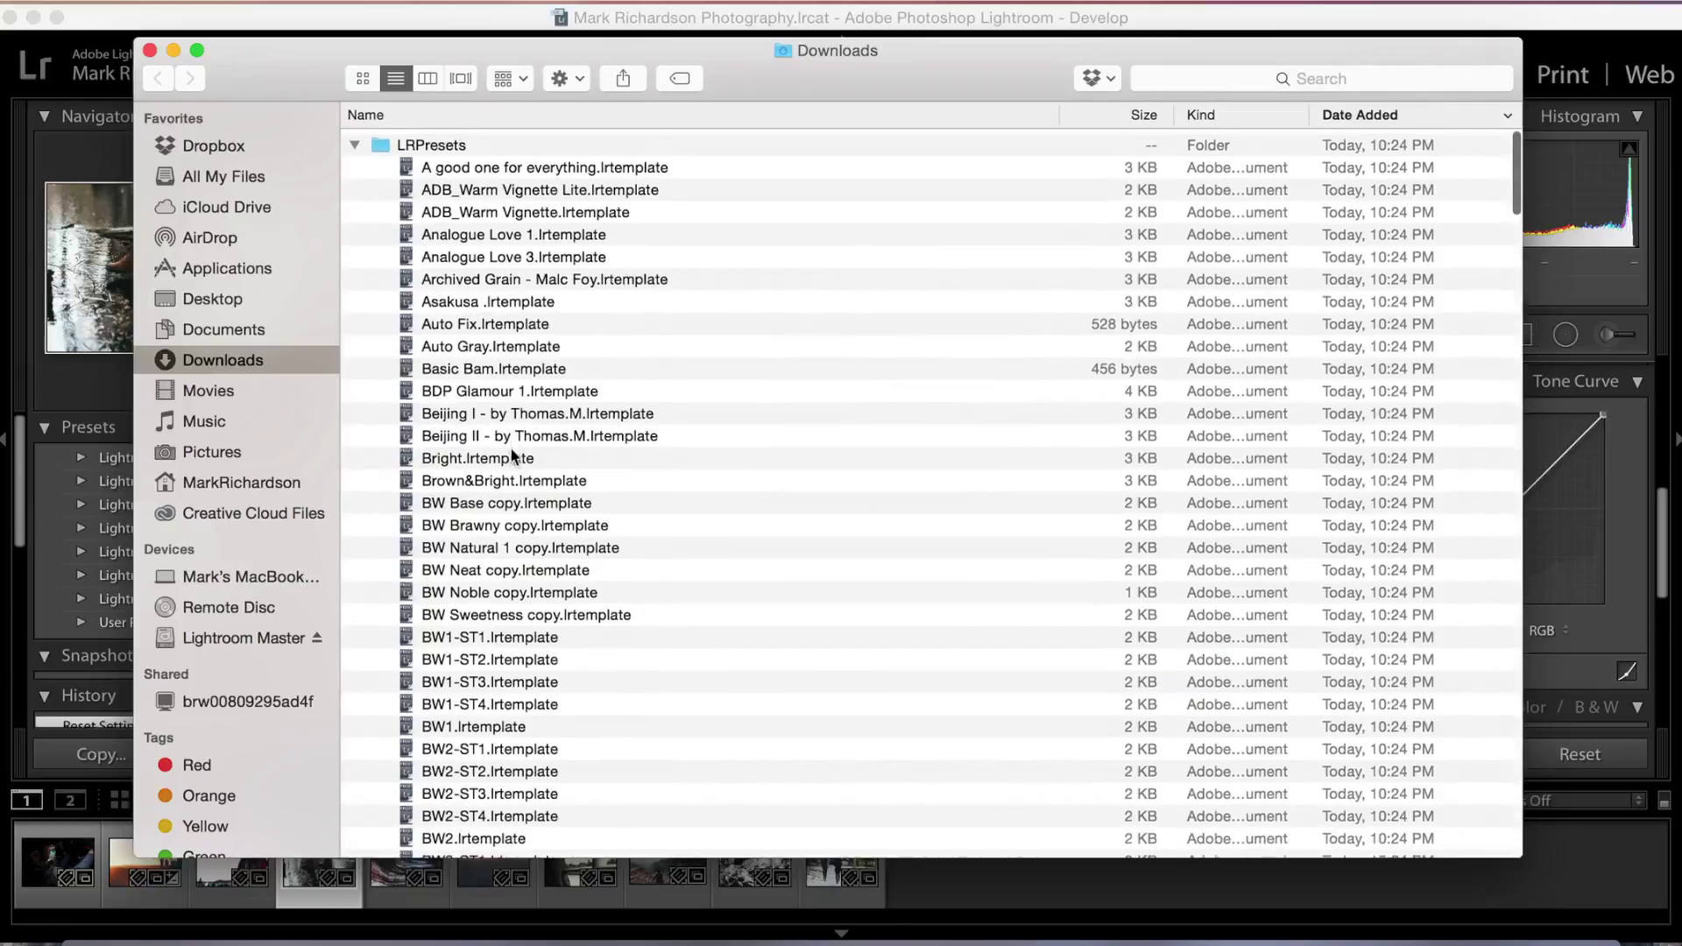
click(354, 142)
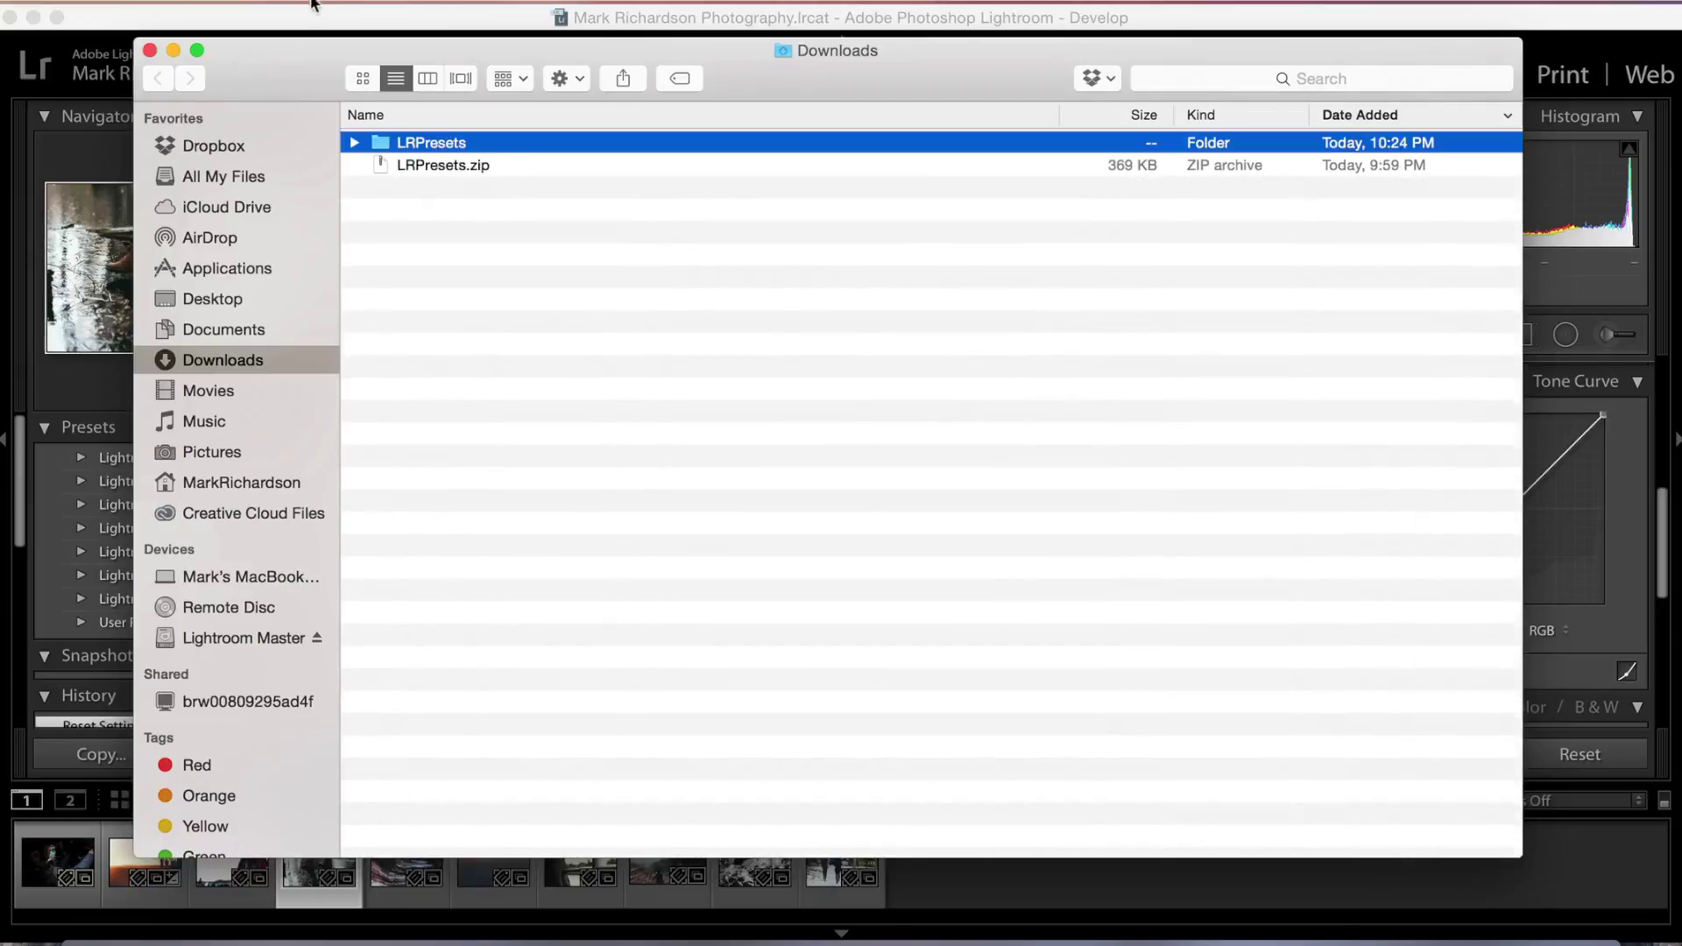
click(298, 22)
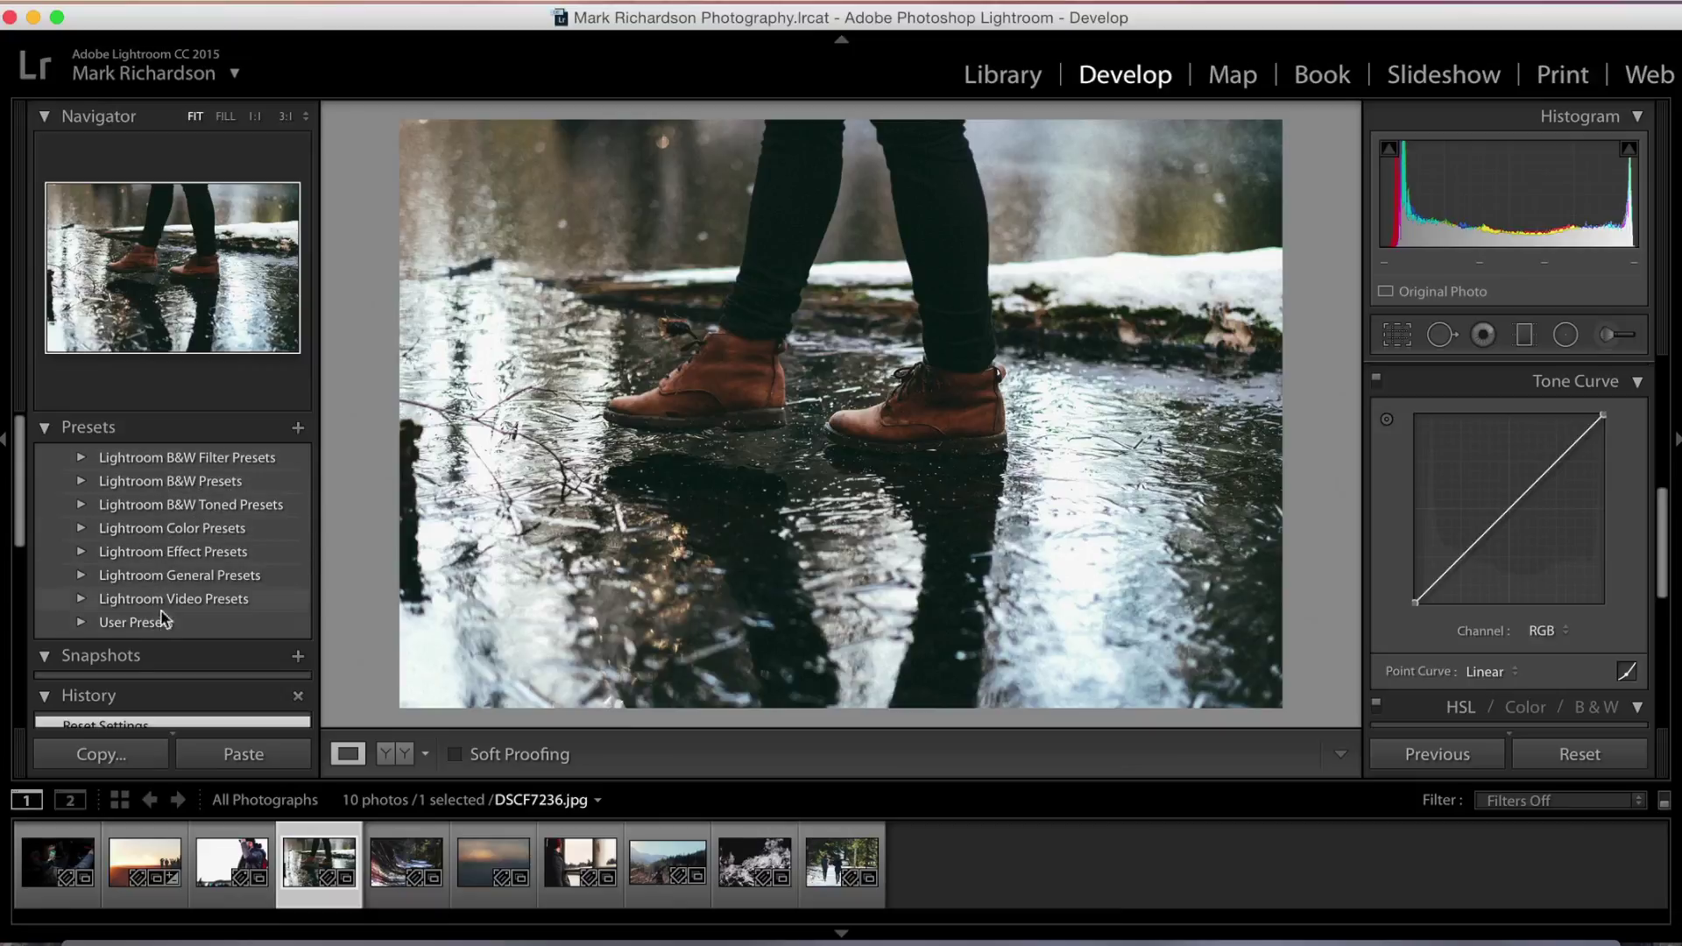
Create a new preset folder named 'Camera Stupid' in the Presets panel and collapse it
right_click(161, 517)
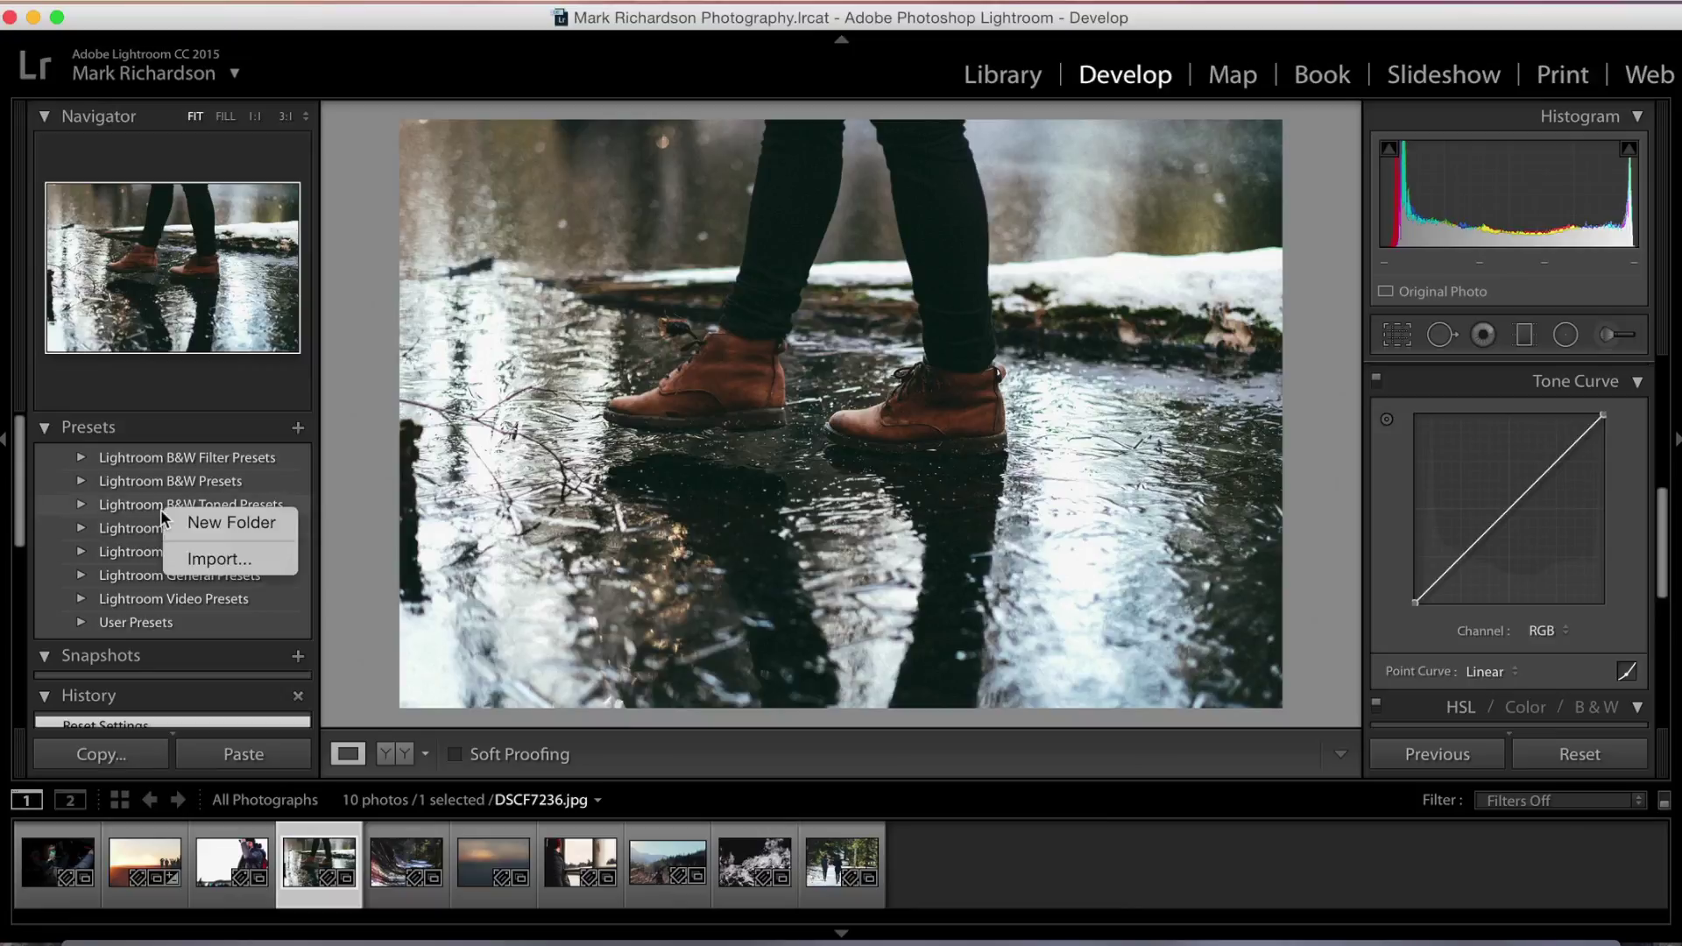
click(175, 522)
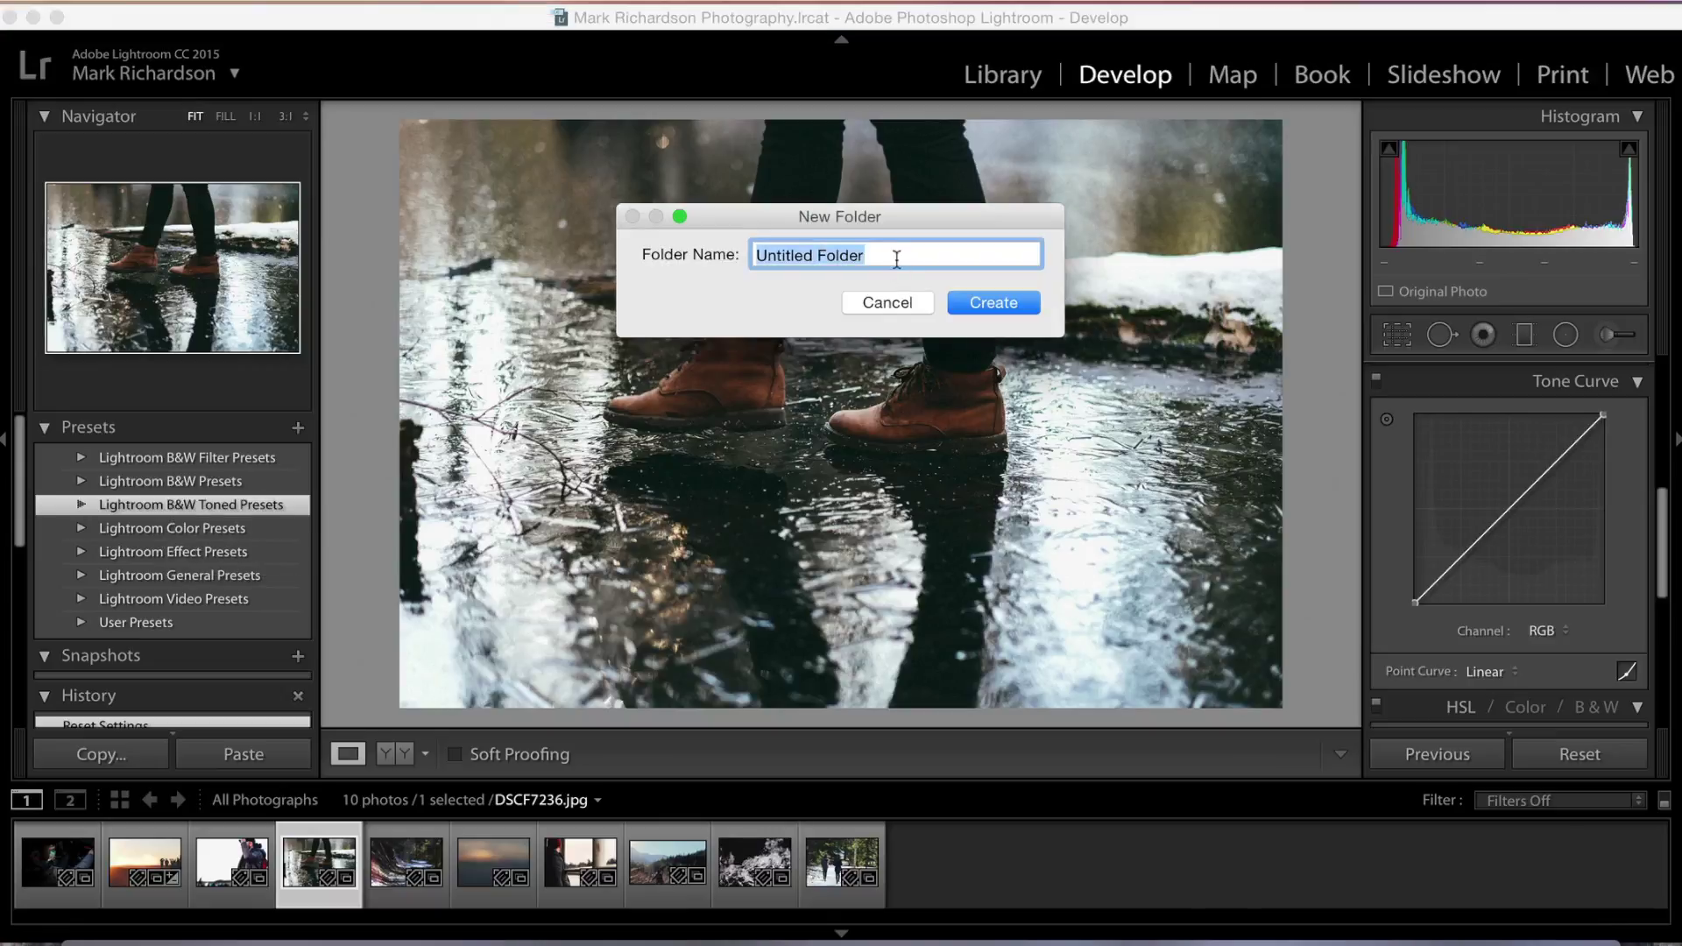
text(Ca)
key(BackSpace)
key(BackSpace)
text(Camera St)
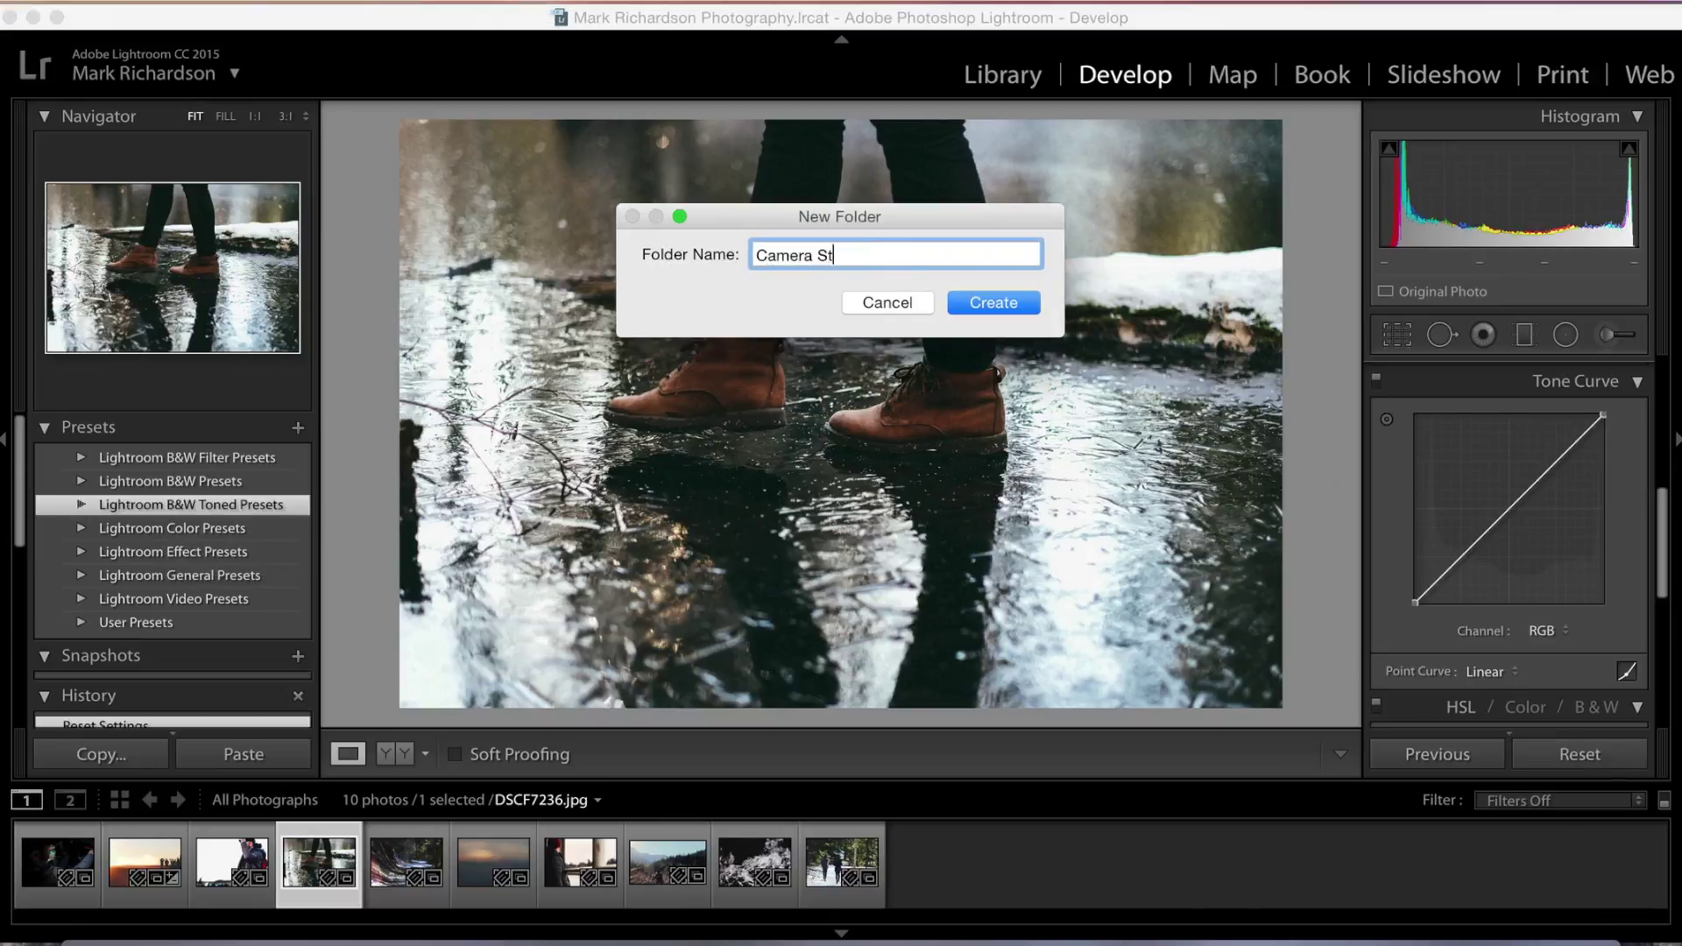
text(updi)
key(BackSpace)
key(BackSpace)
text(id)
click(968, 304)
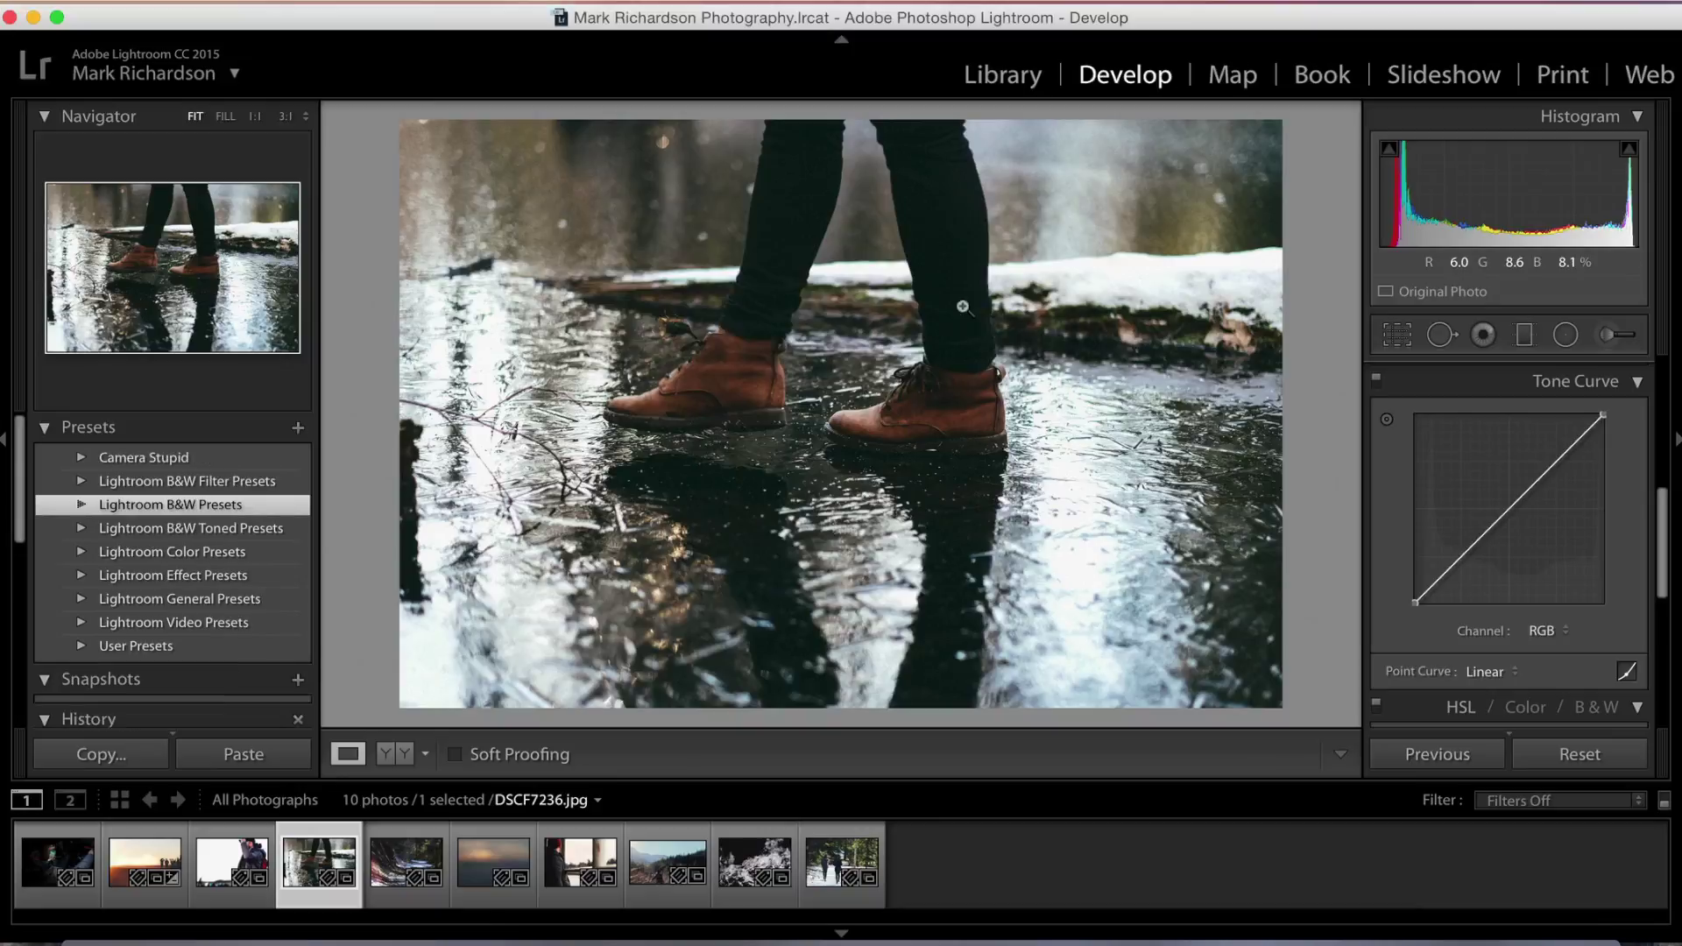
click(186, 456)
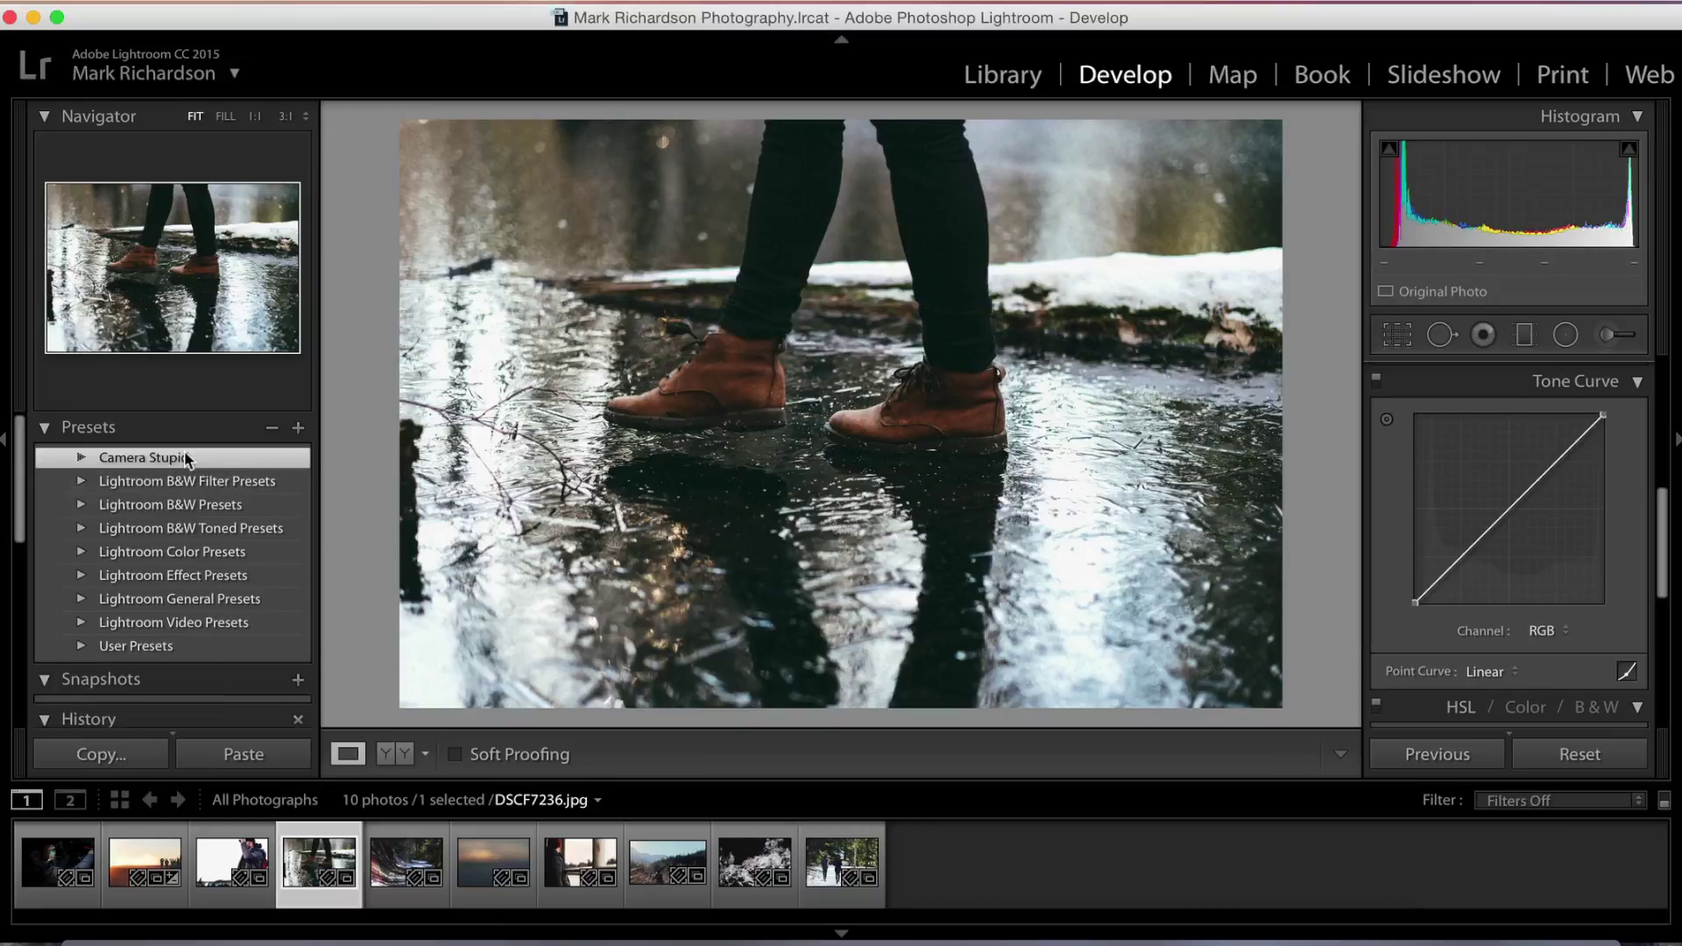
click(83, 455)
Import all .lrtemplate files from Downloads > LRPresets into the Camera Stupid folder
right_click(177, 456)
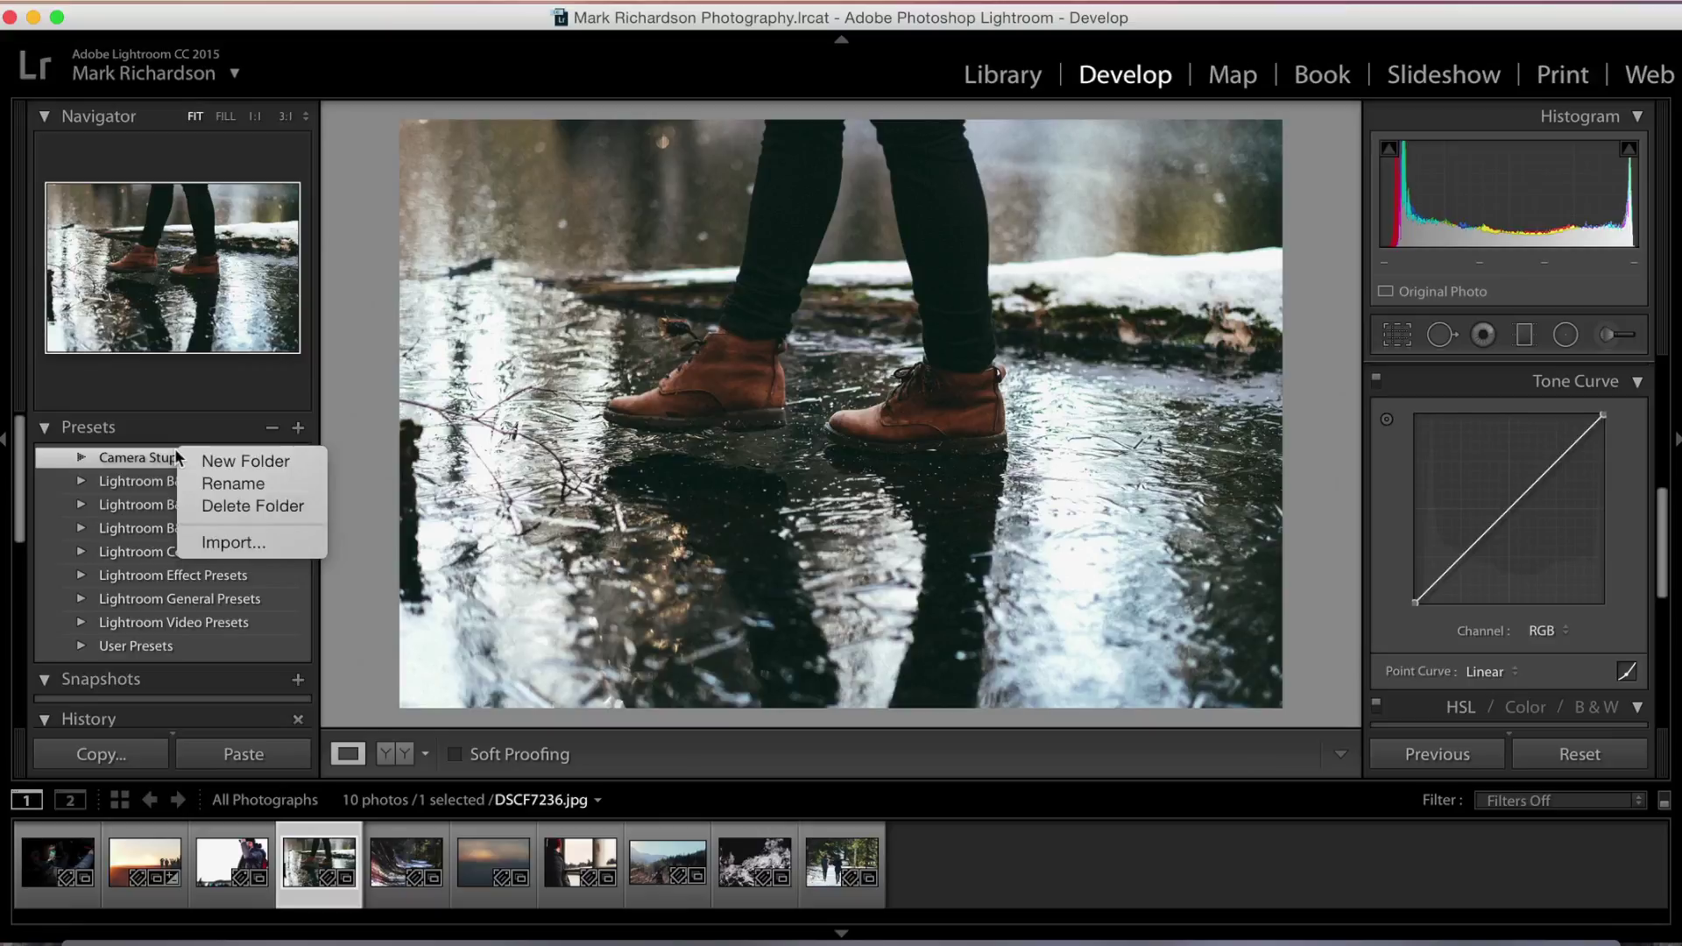
click(221, 538)
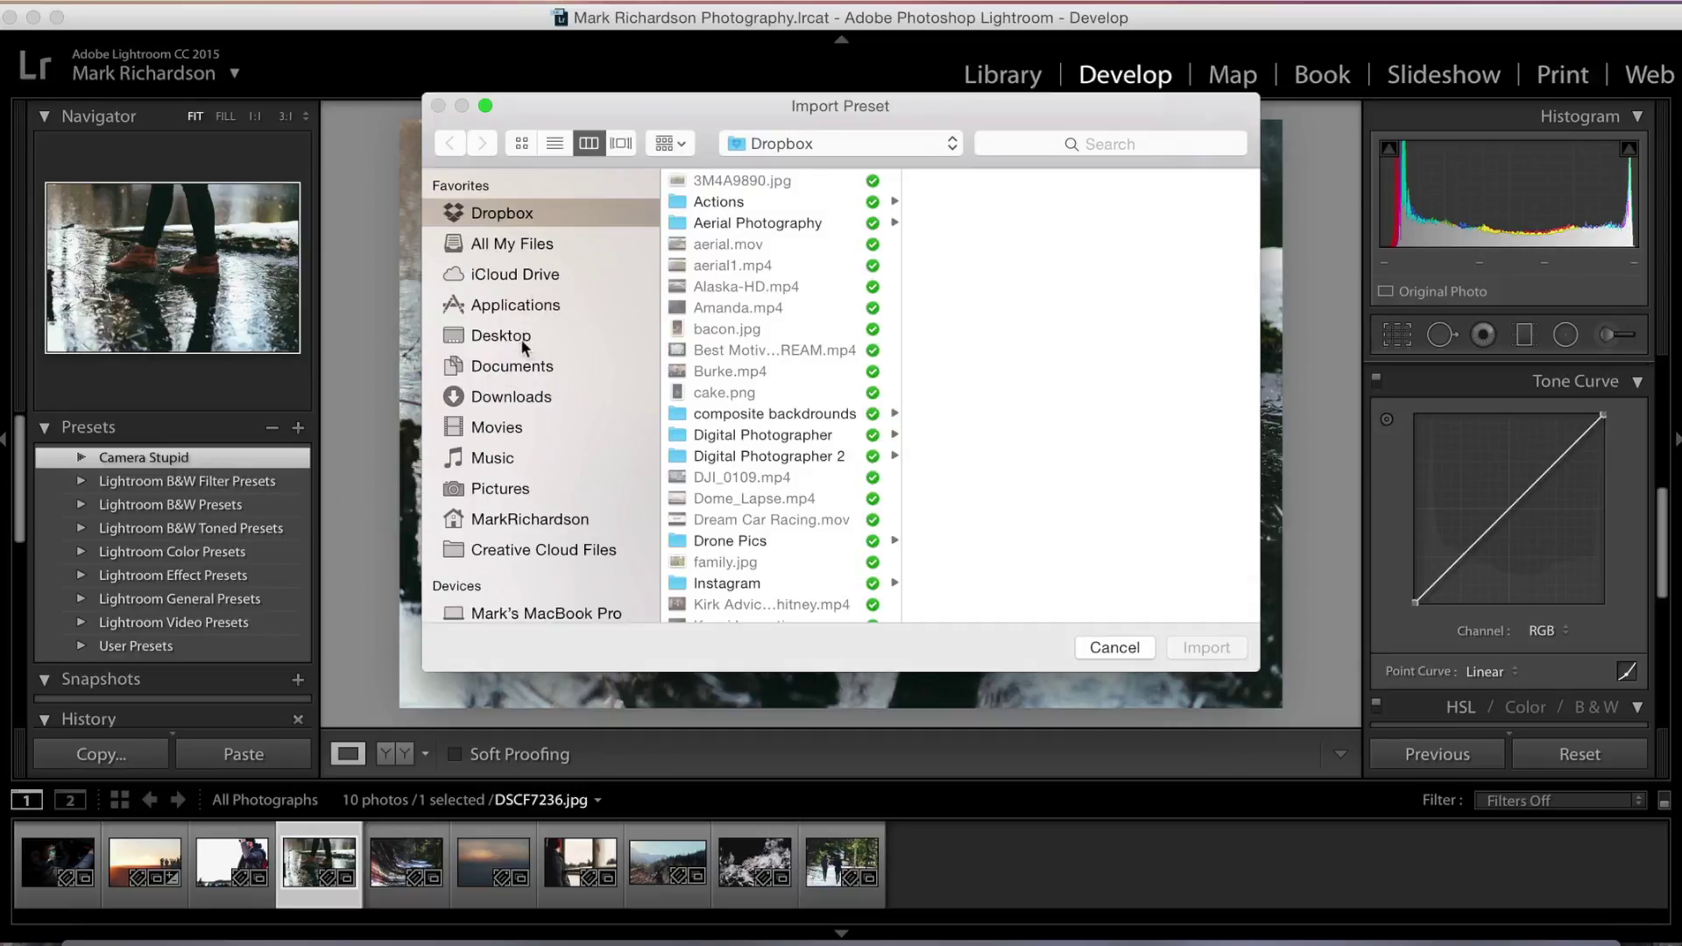
click(534, 398)
click(770, 184)
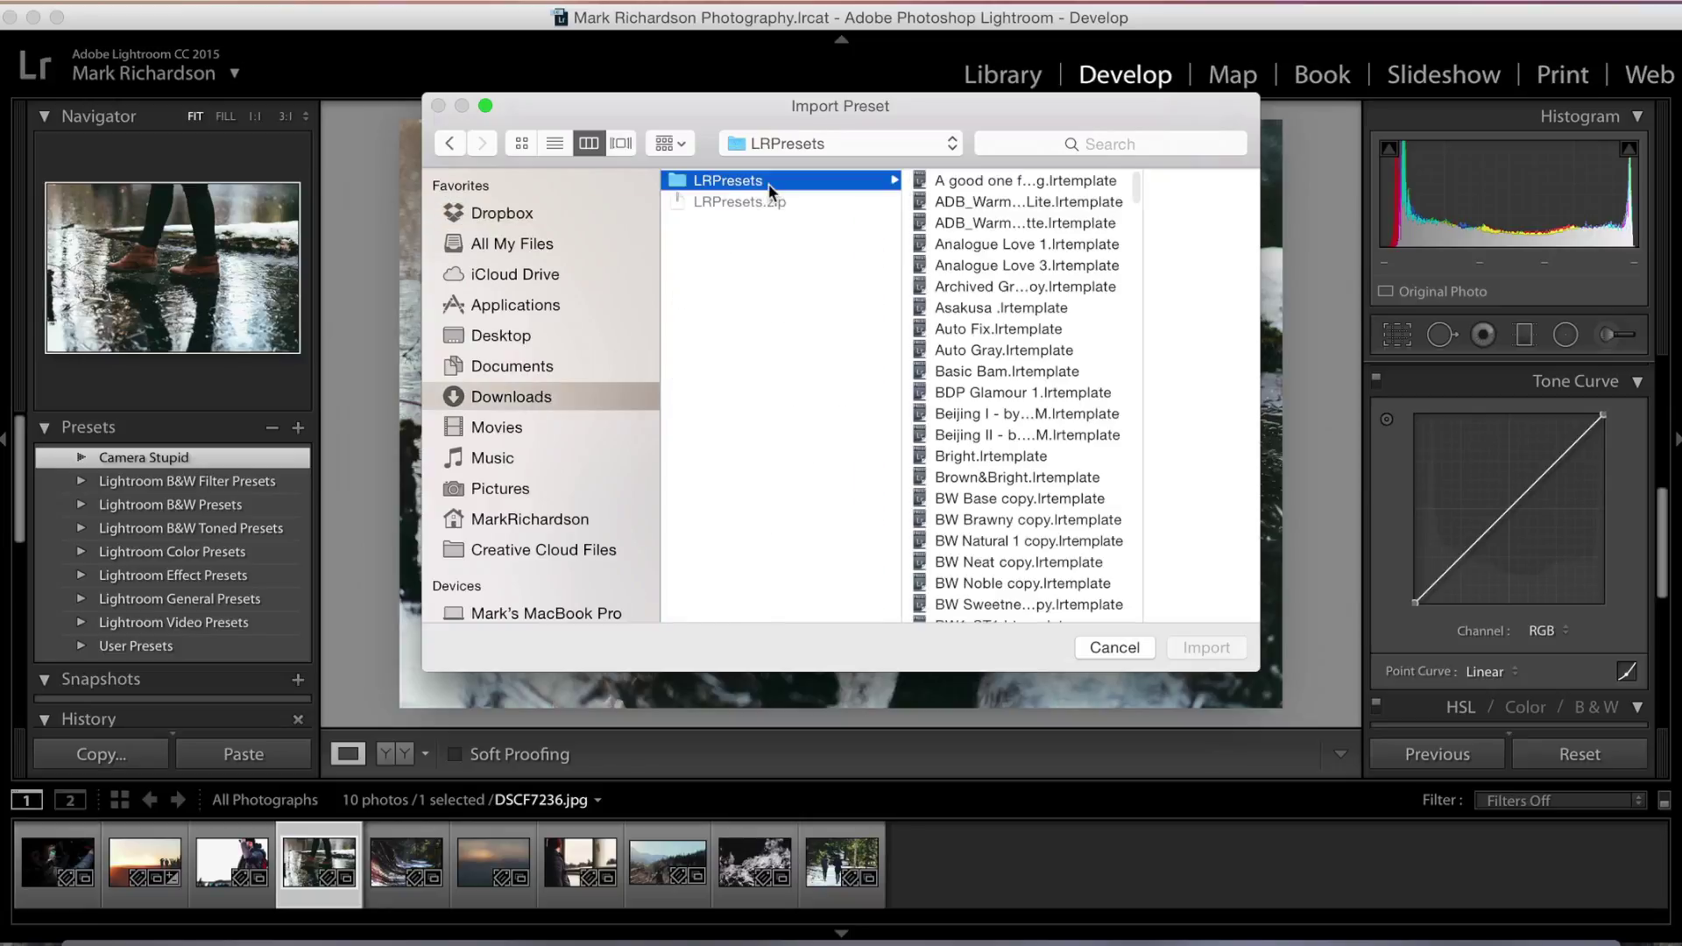
click(1039, 175)
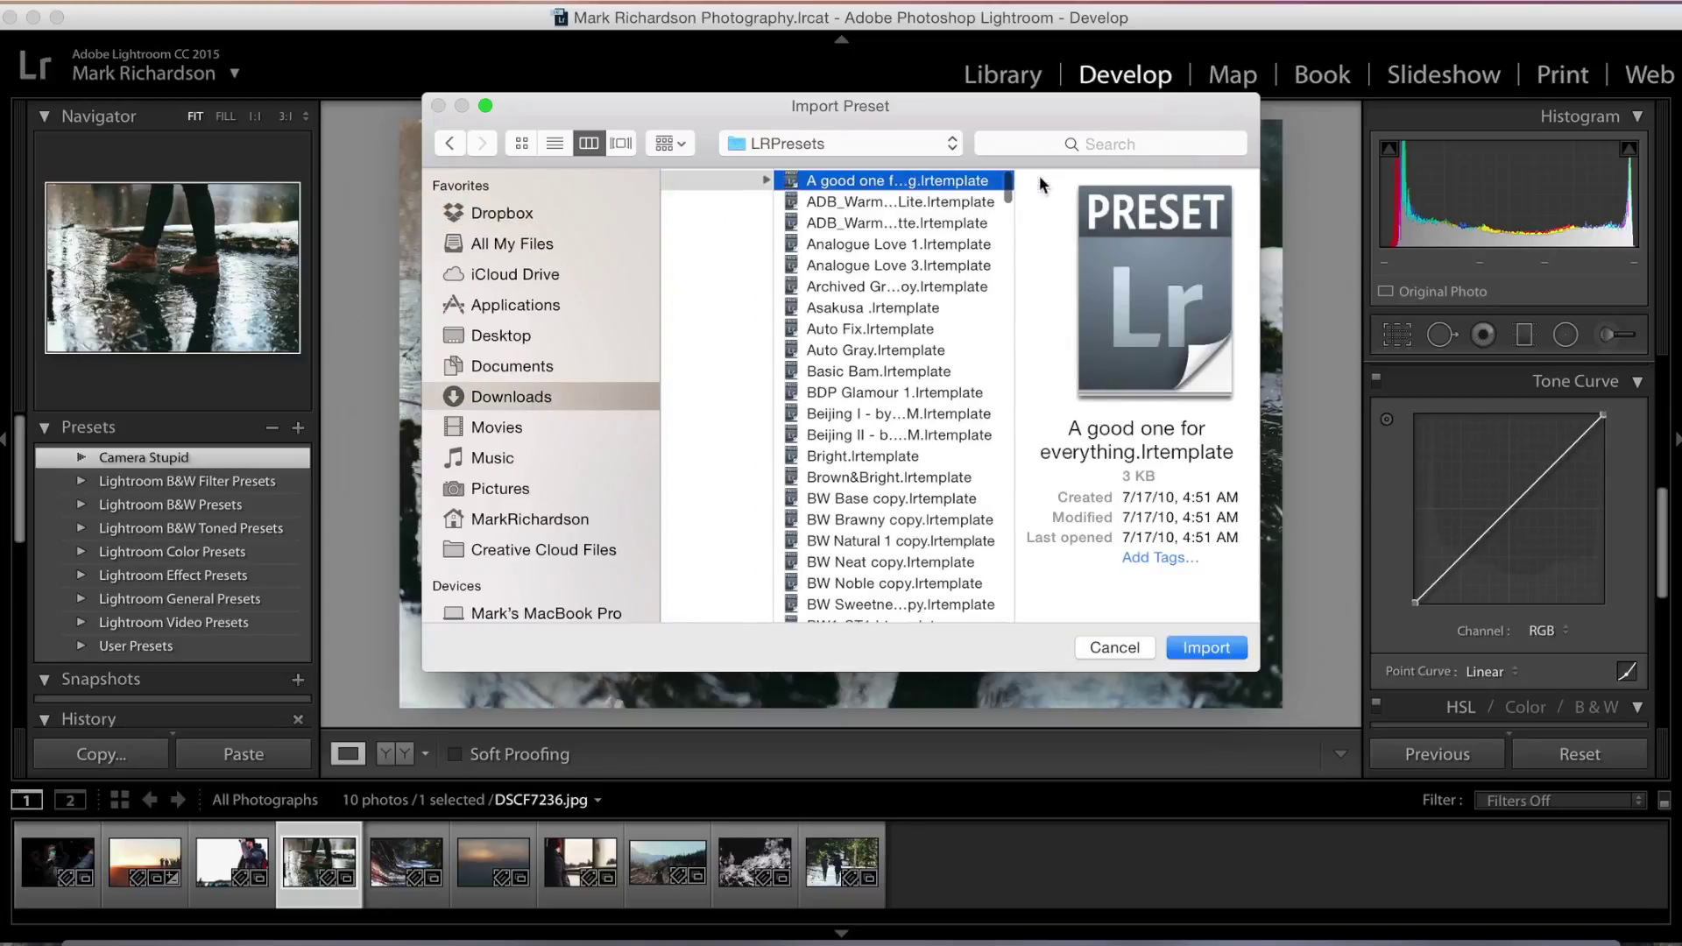
click(922, 182)
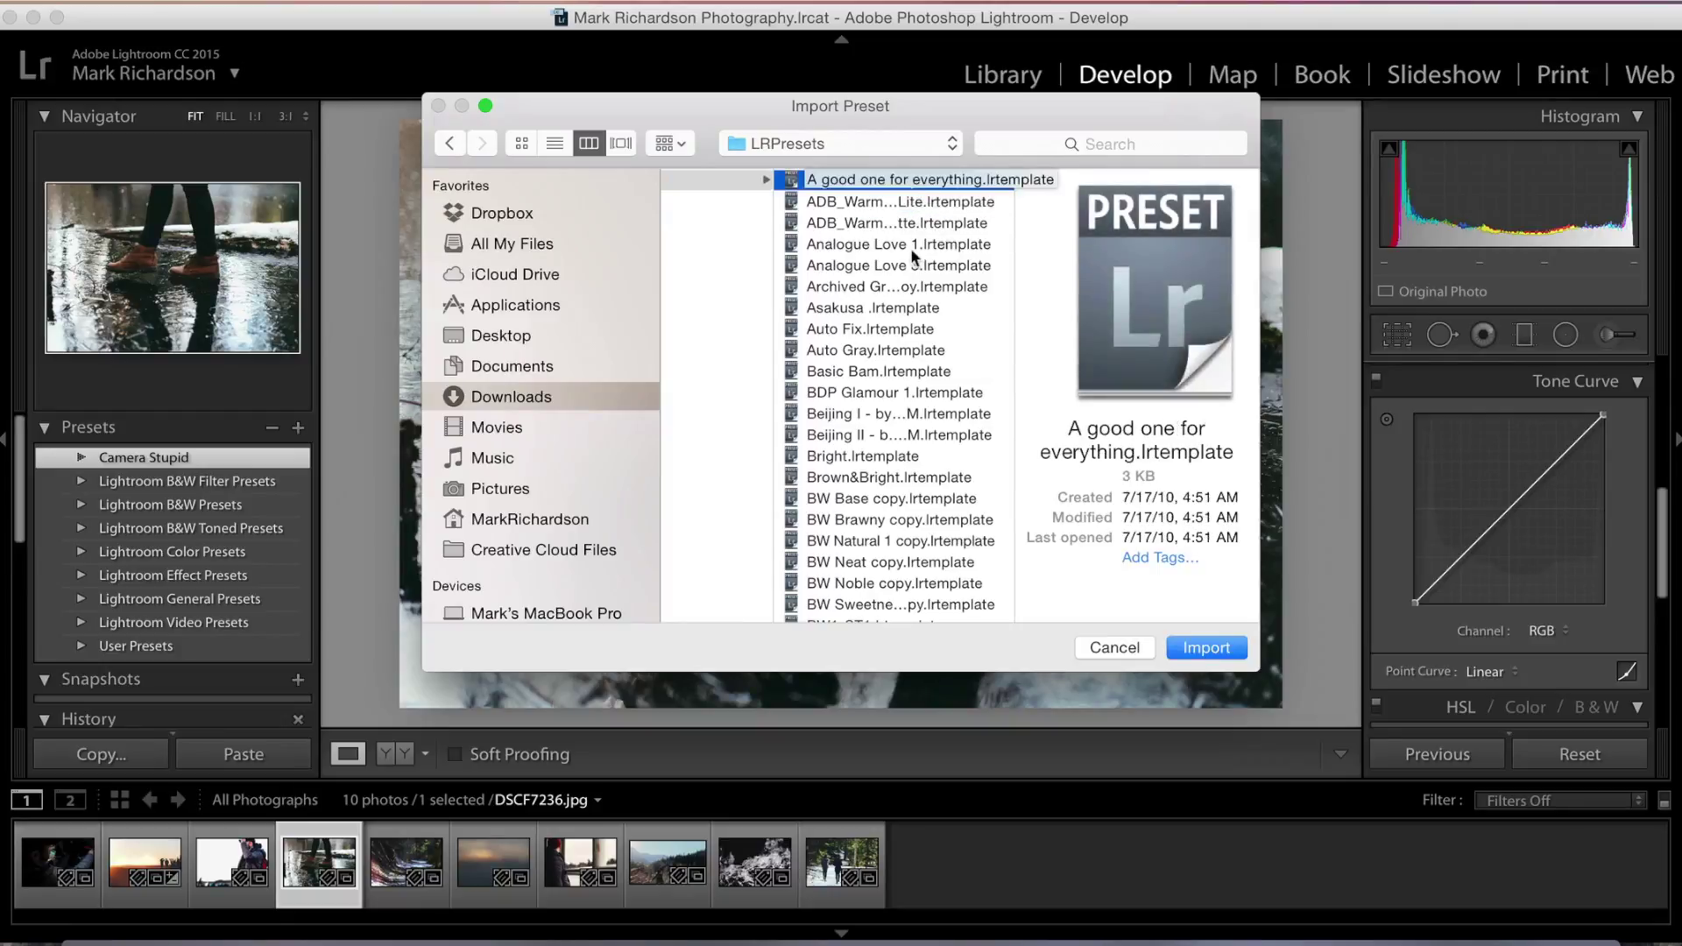
scroll(911, 249, down, 20)
scroll(912, 255, down, 15)
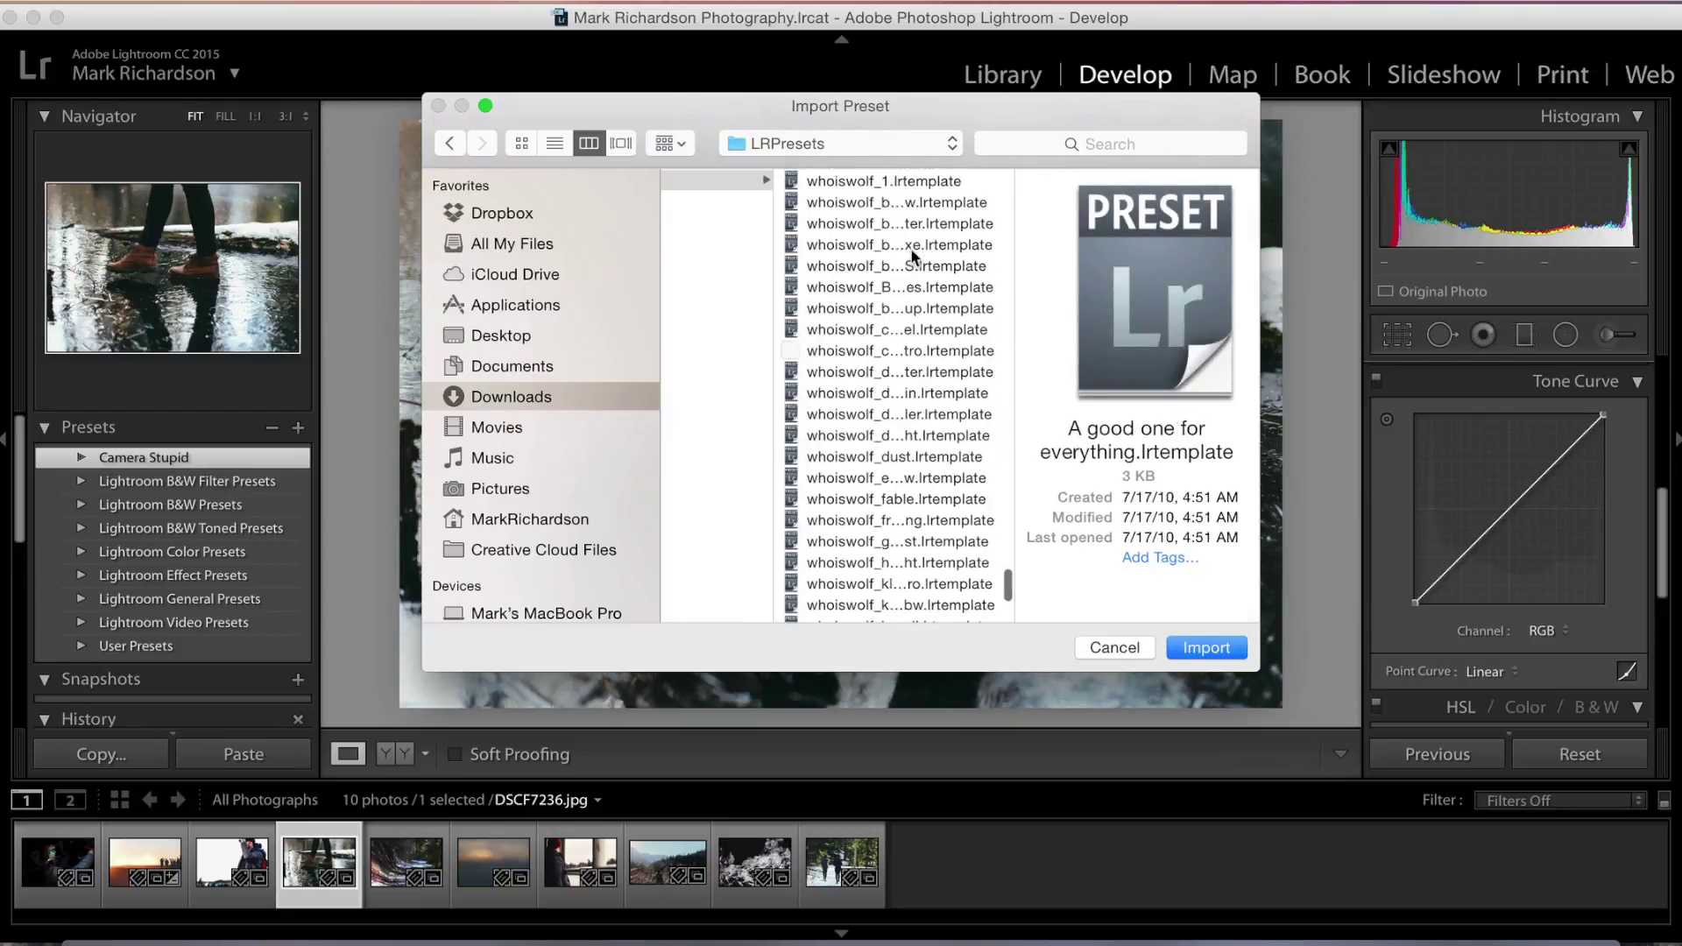
scroll(912, 256, down, 10)
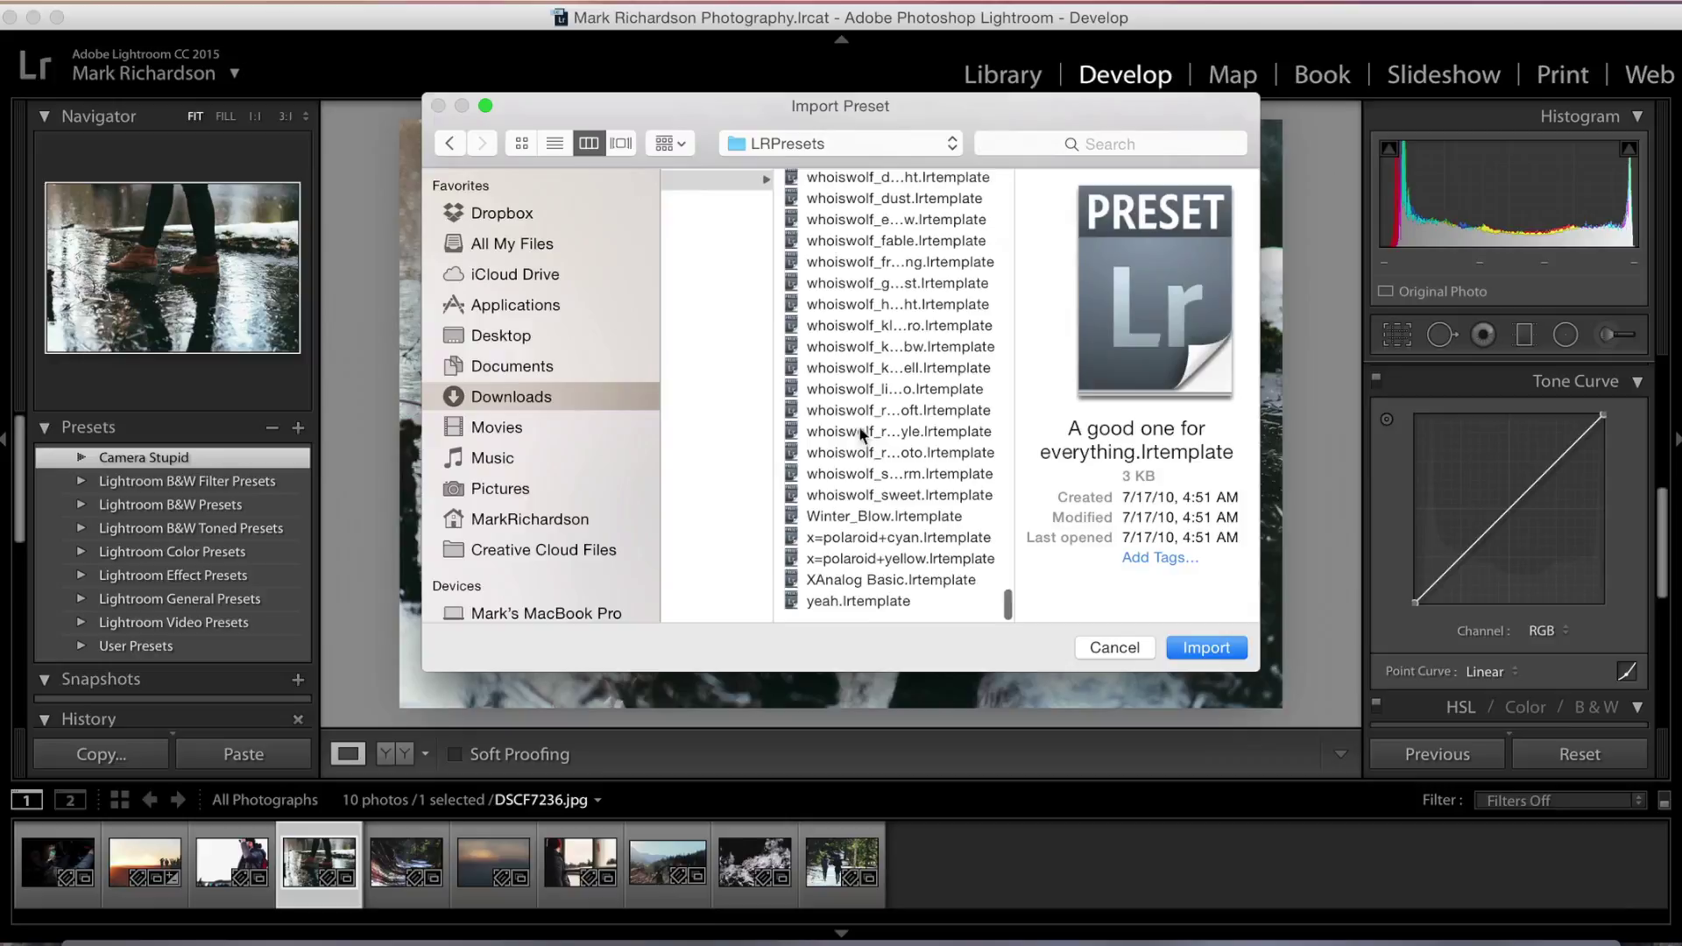
shift+click(837, 614)
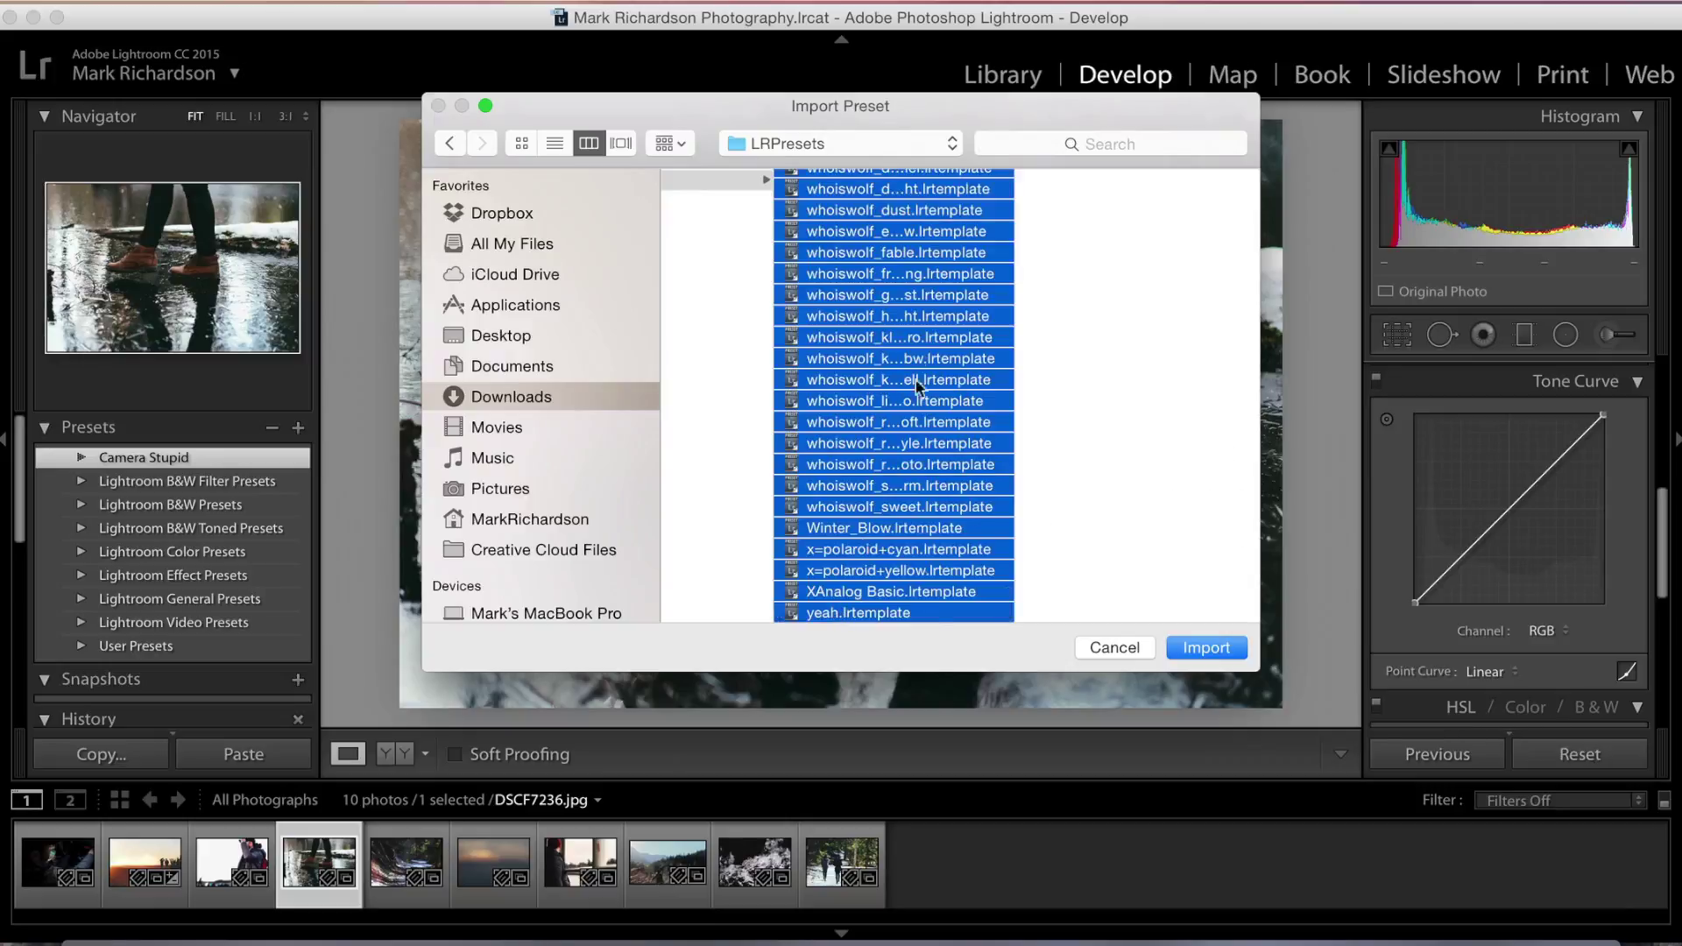
click(1190, 649)
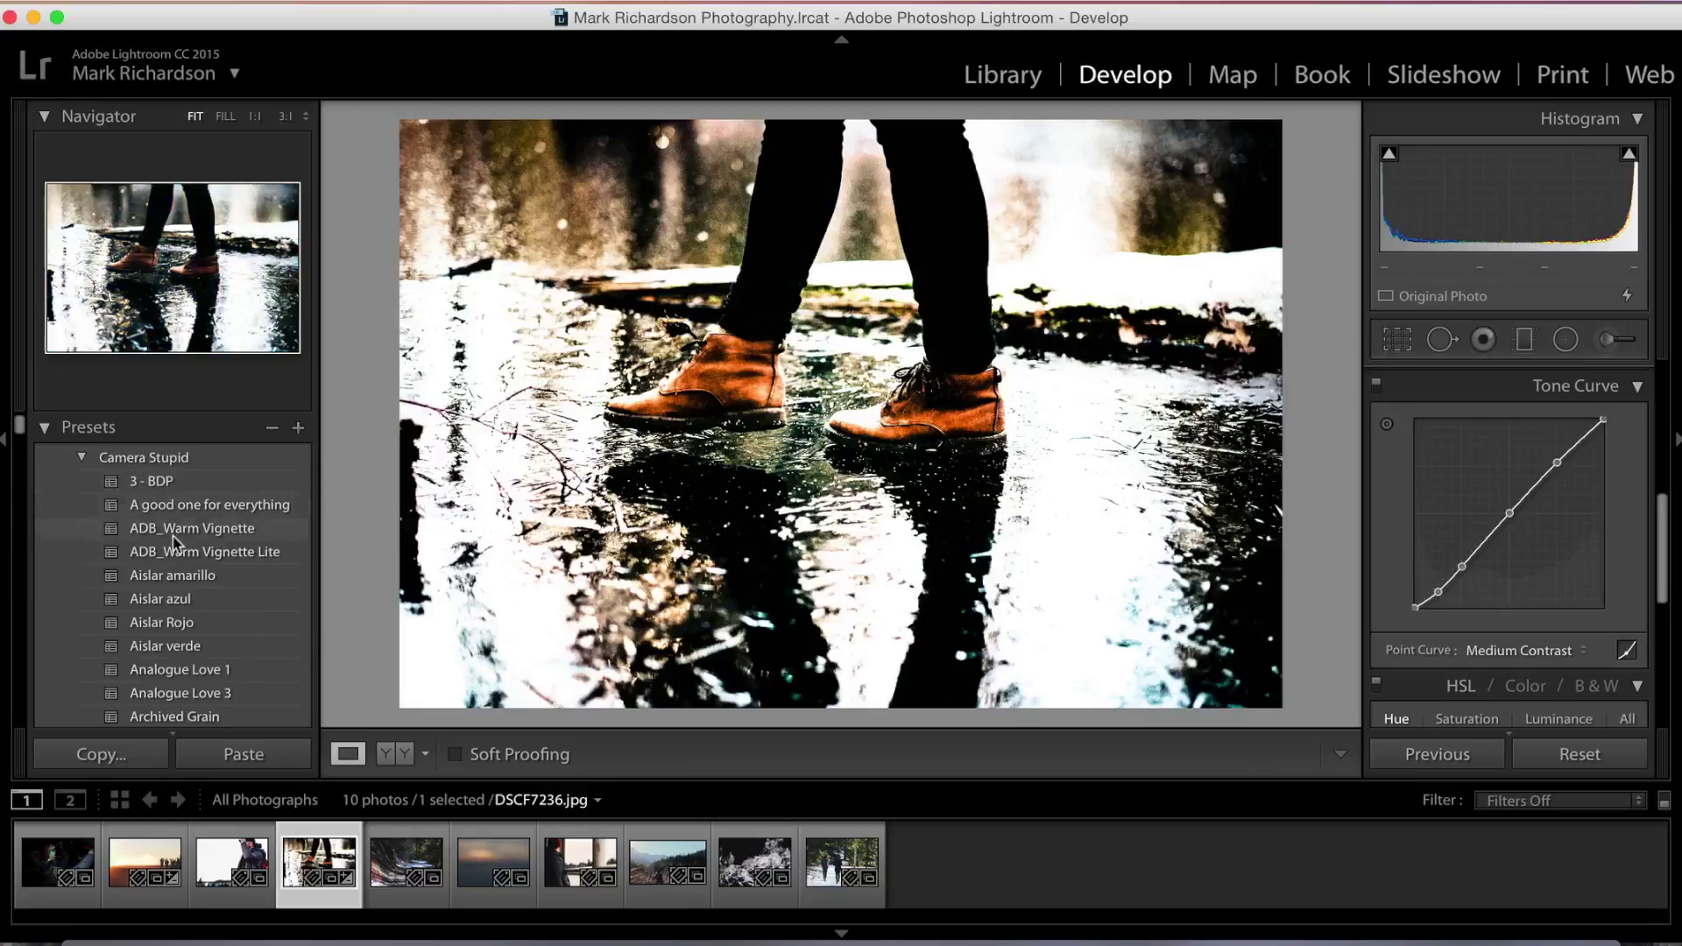
click(161, 482)
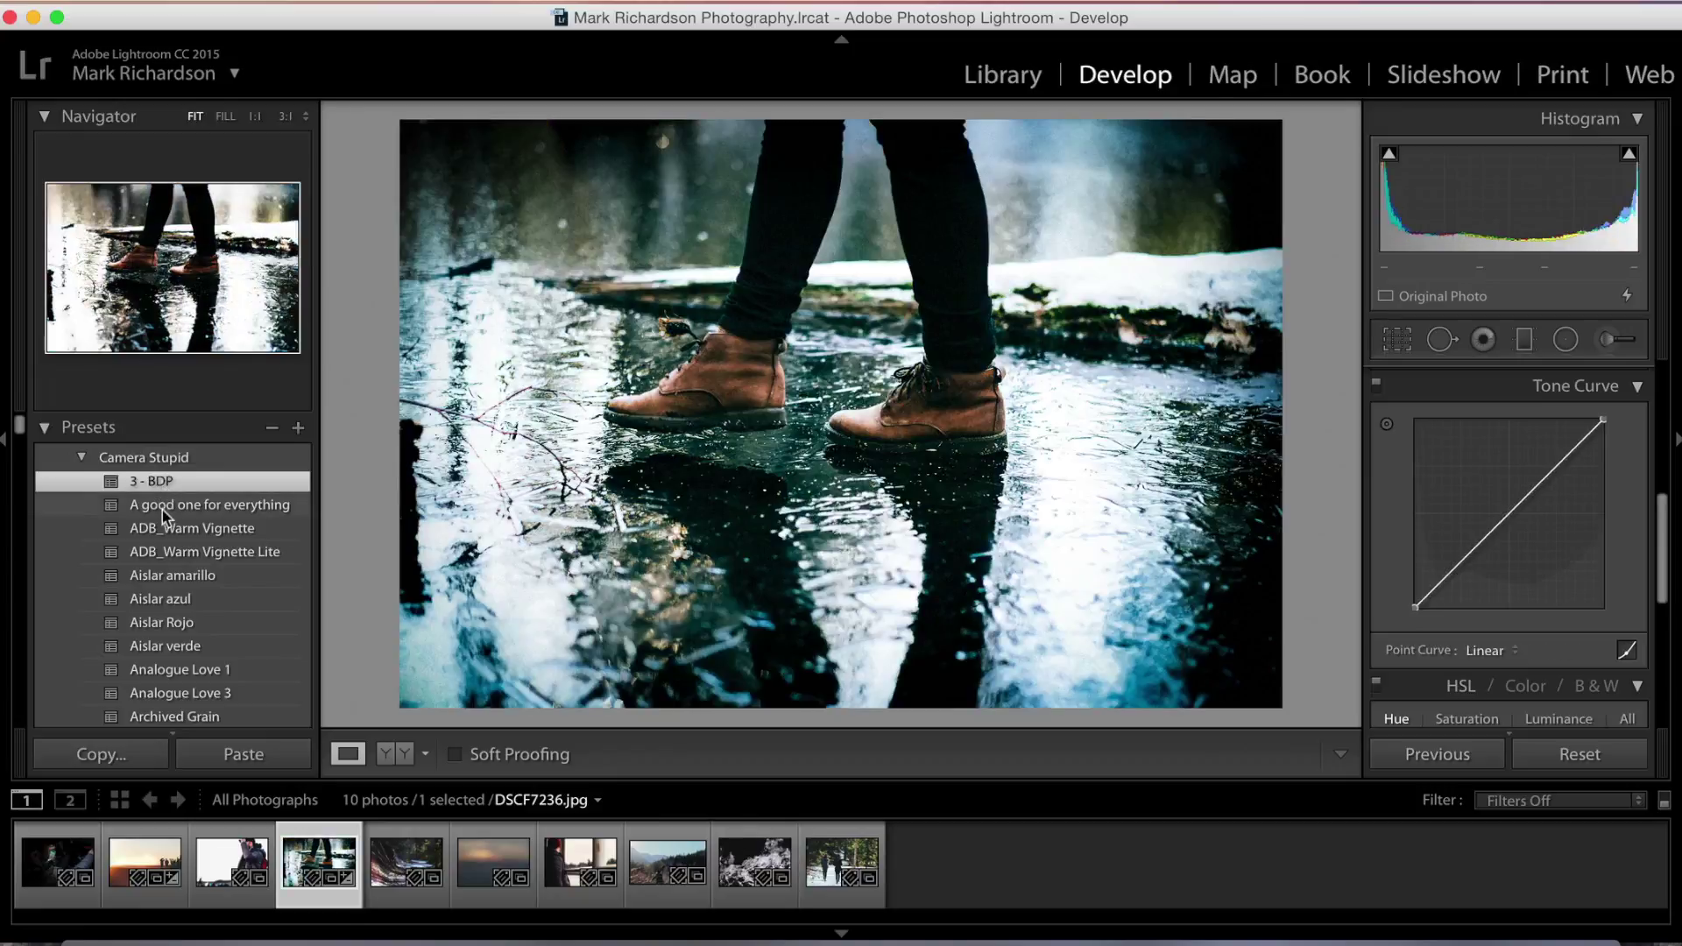
click(161, 508)
click(161, 550)
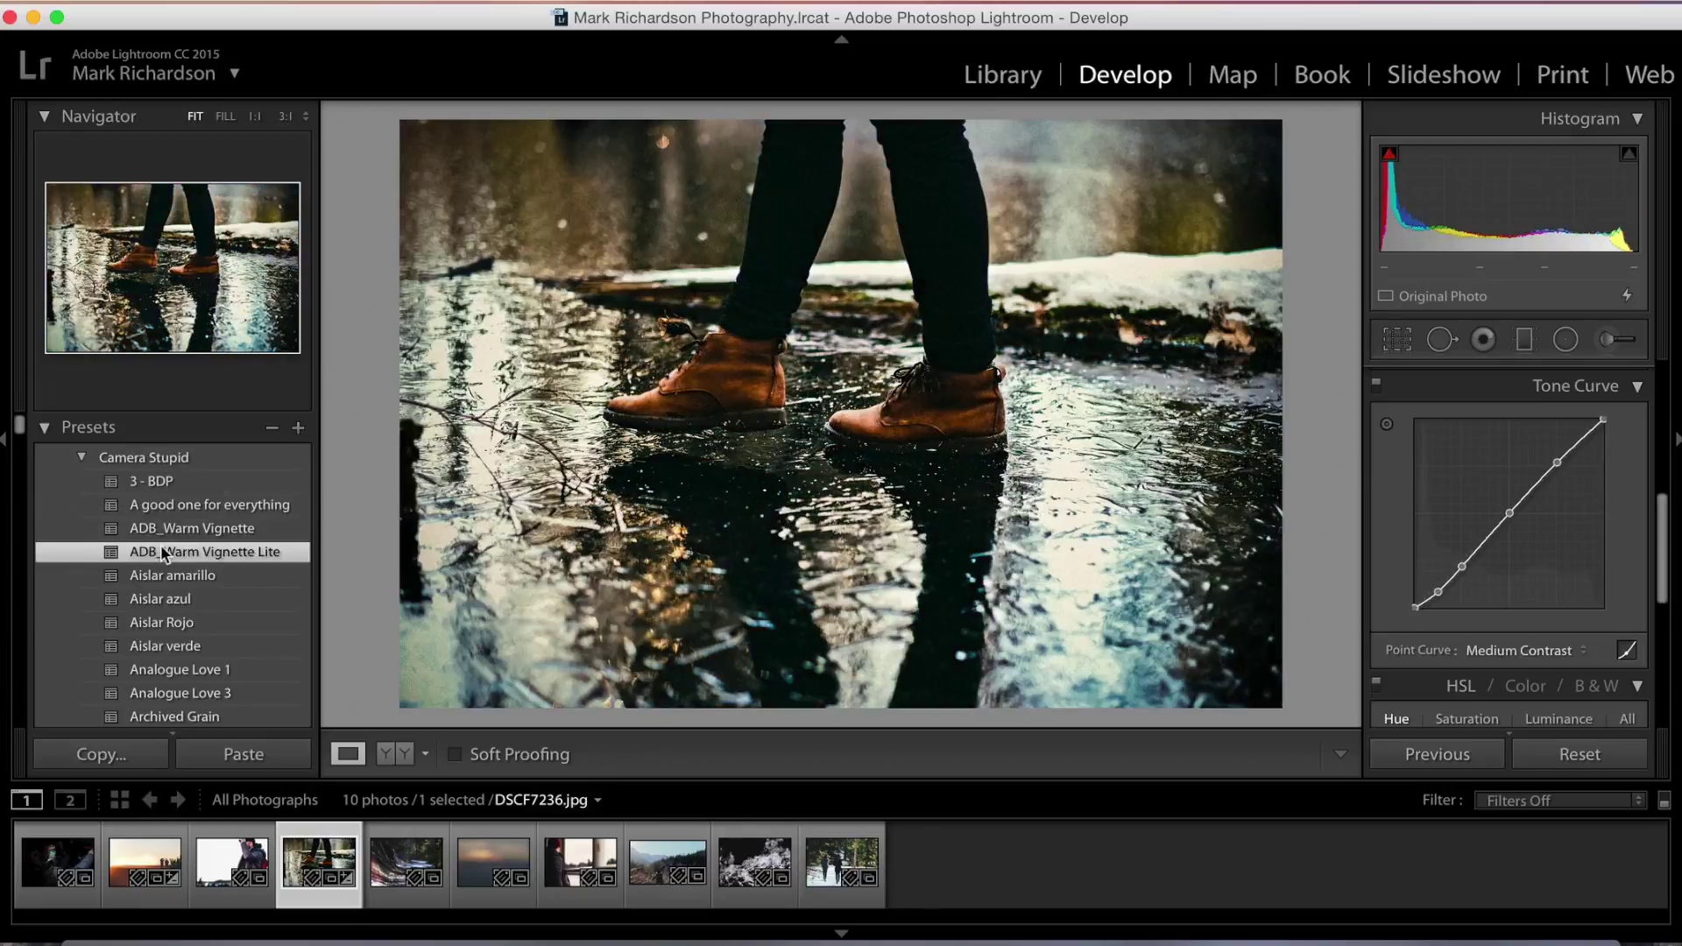
click(166, 597)
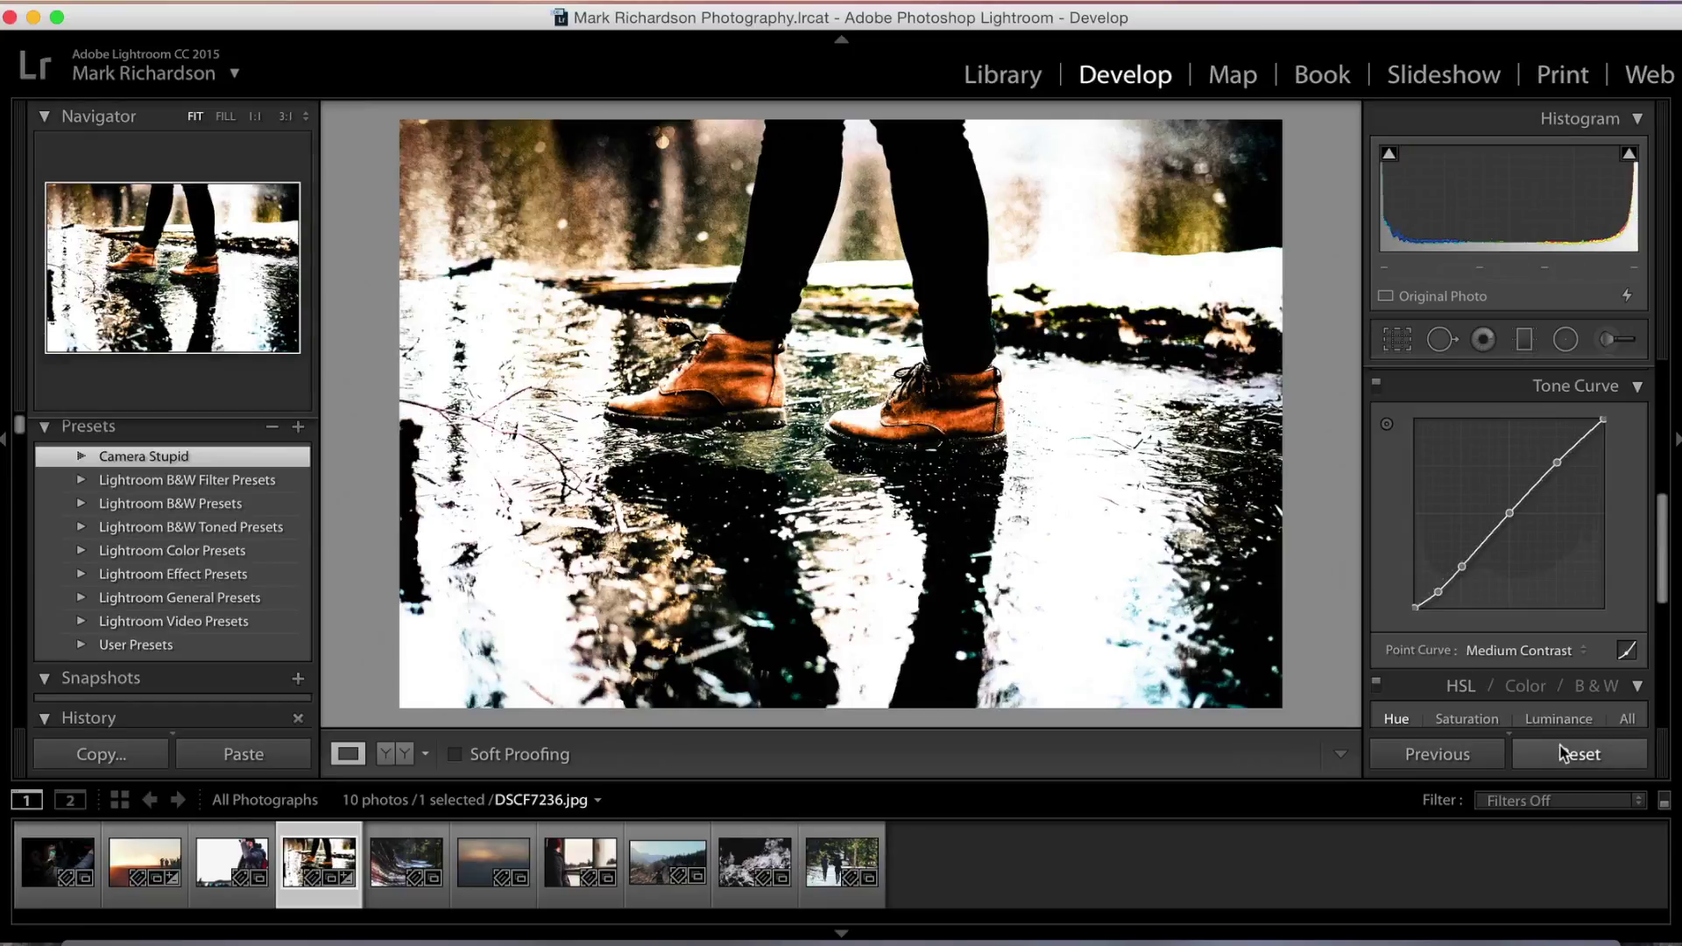
click(1564, 754)
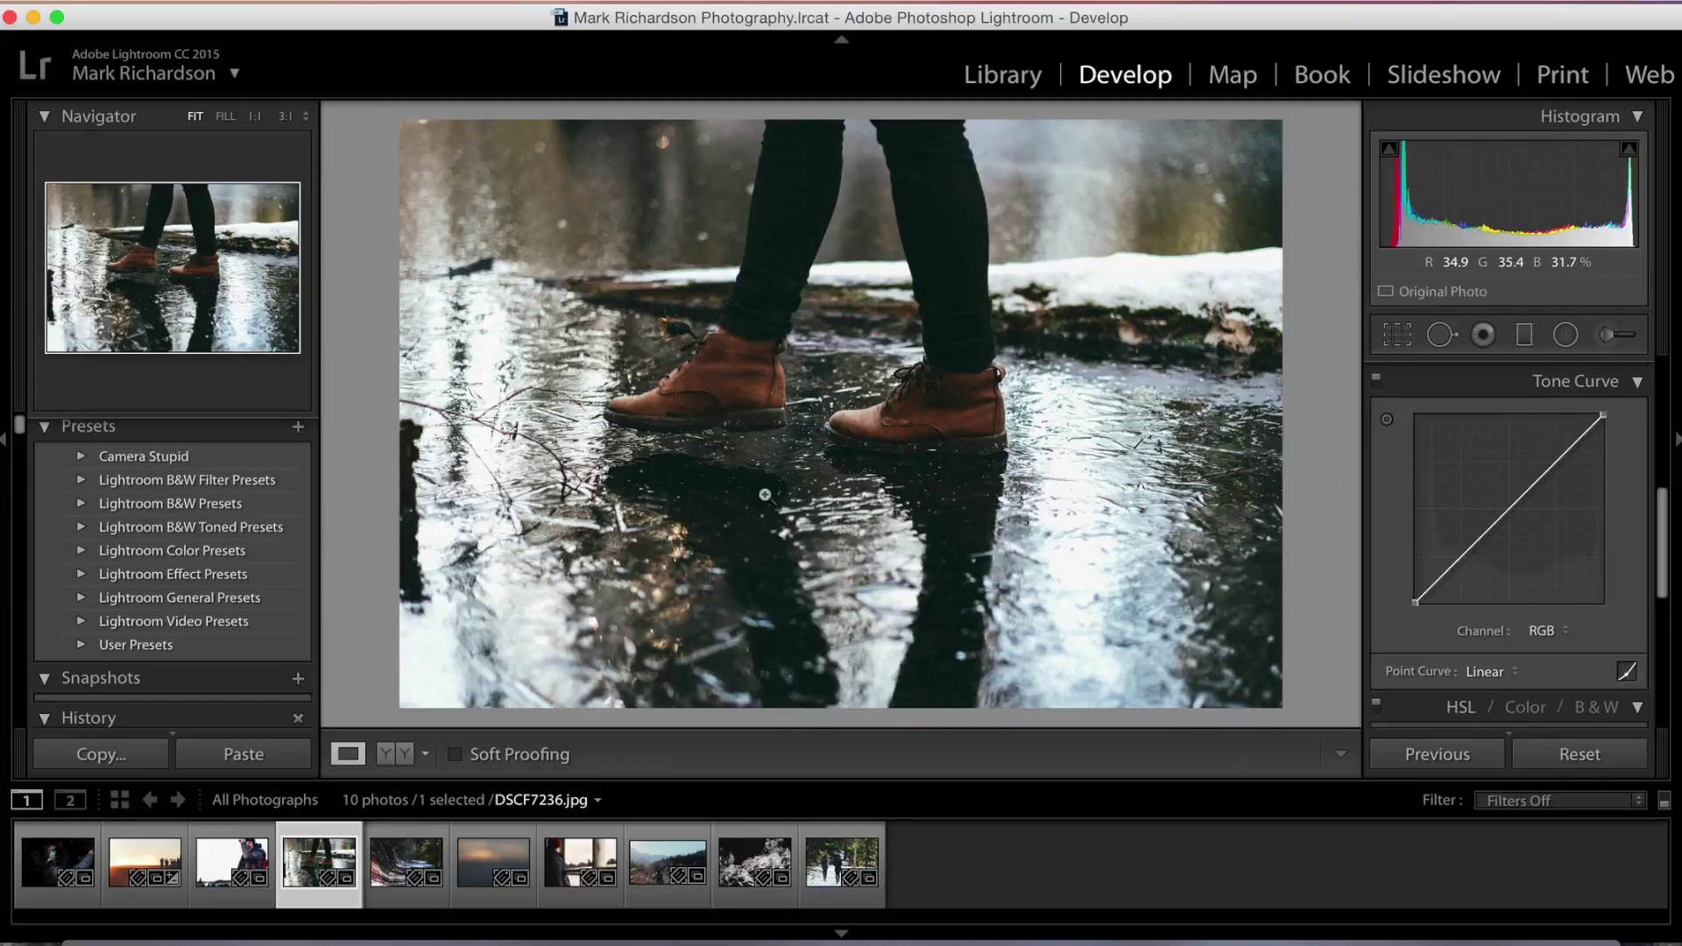
Apply the 'A good one for everything' preset and export it to the Desktop
click(143, 457)
click(155, 504)
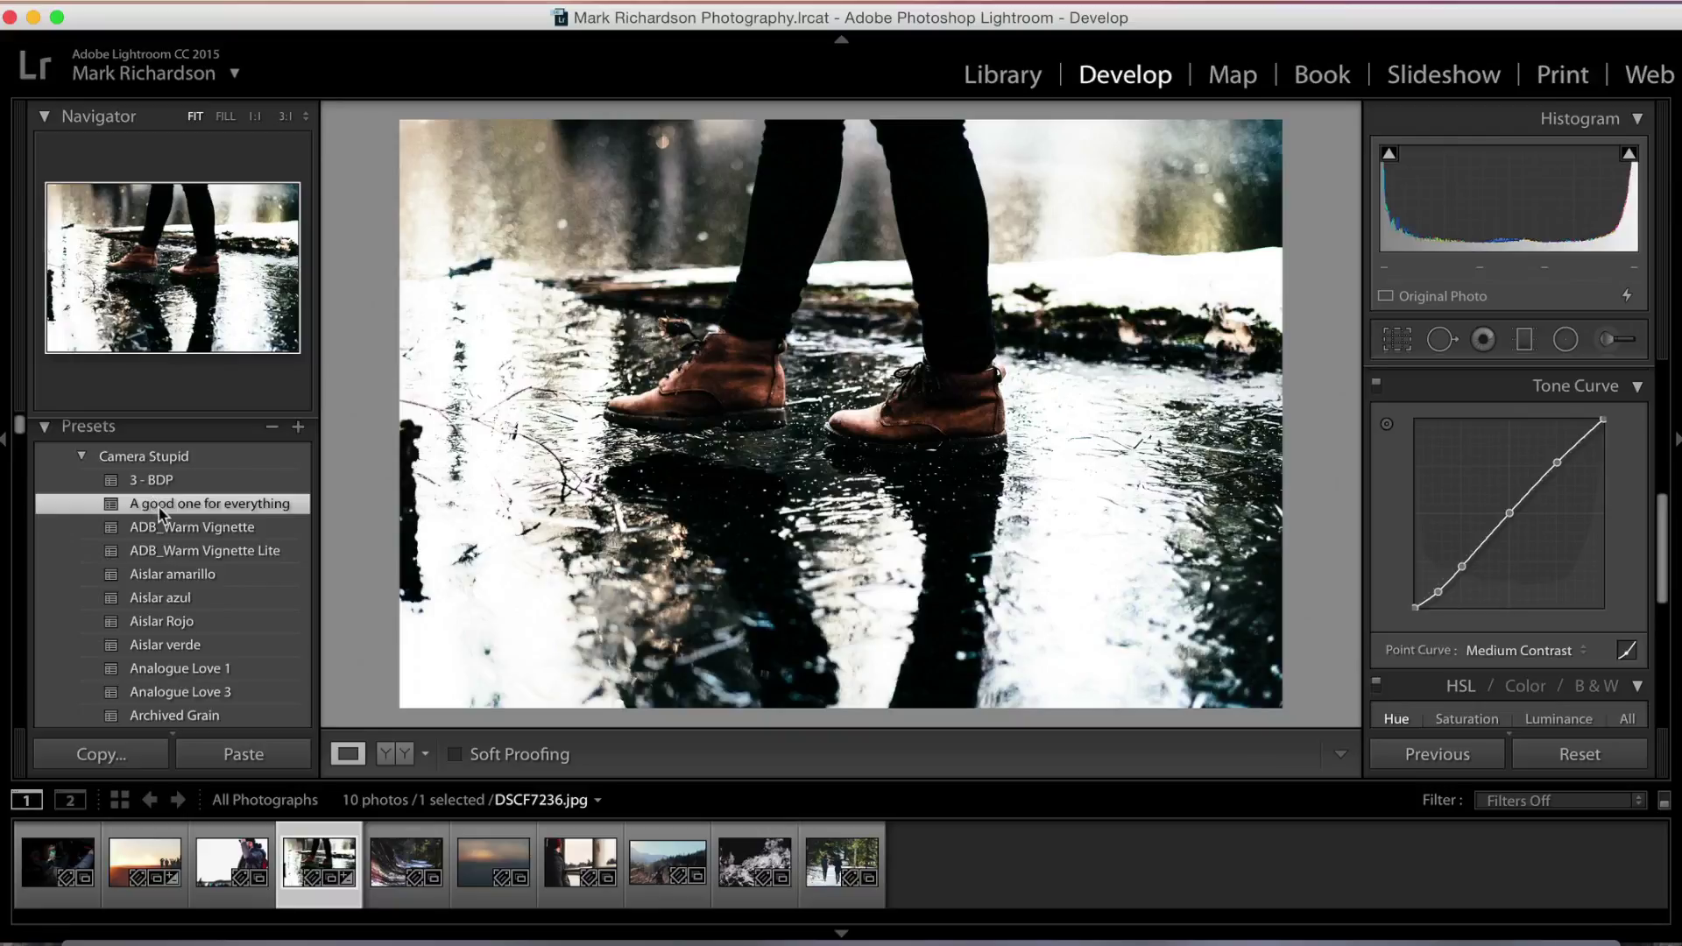
right_click(161, 513)
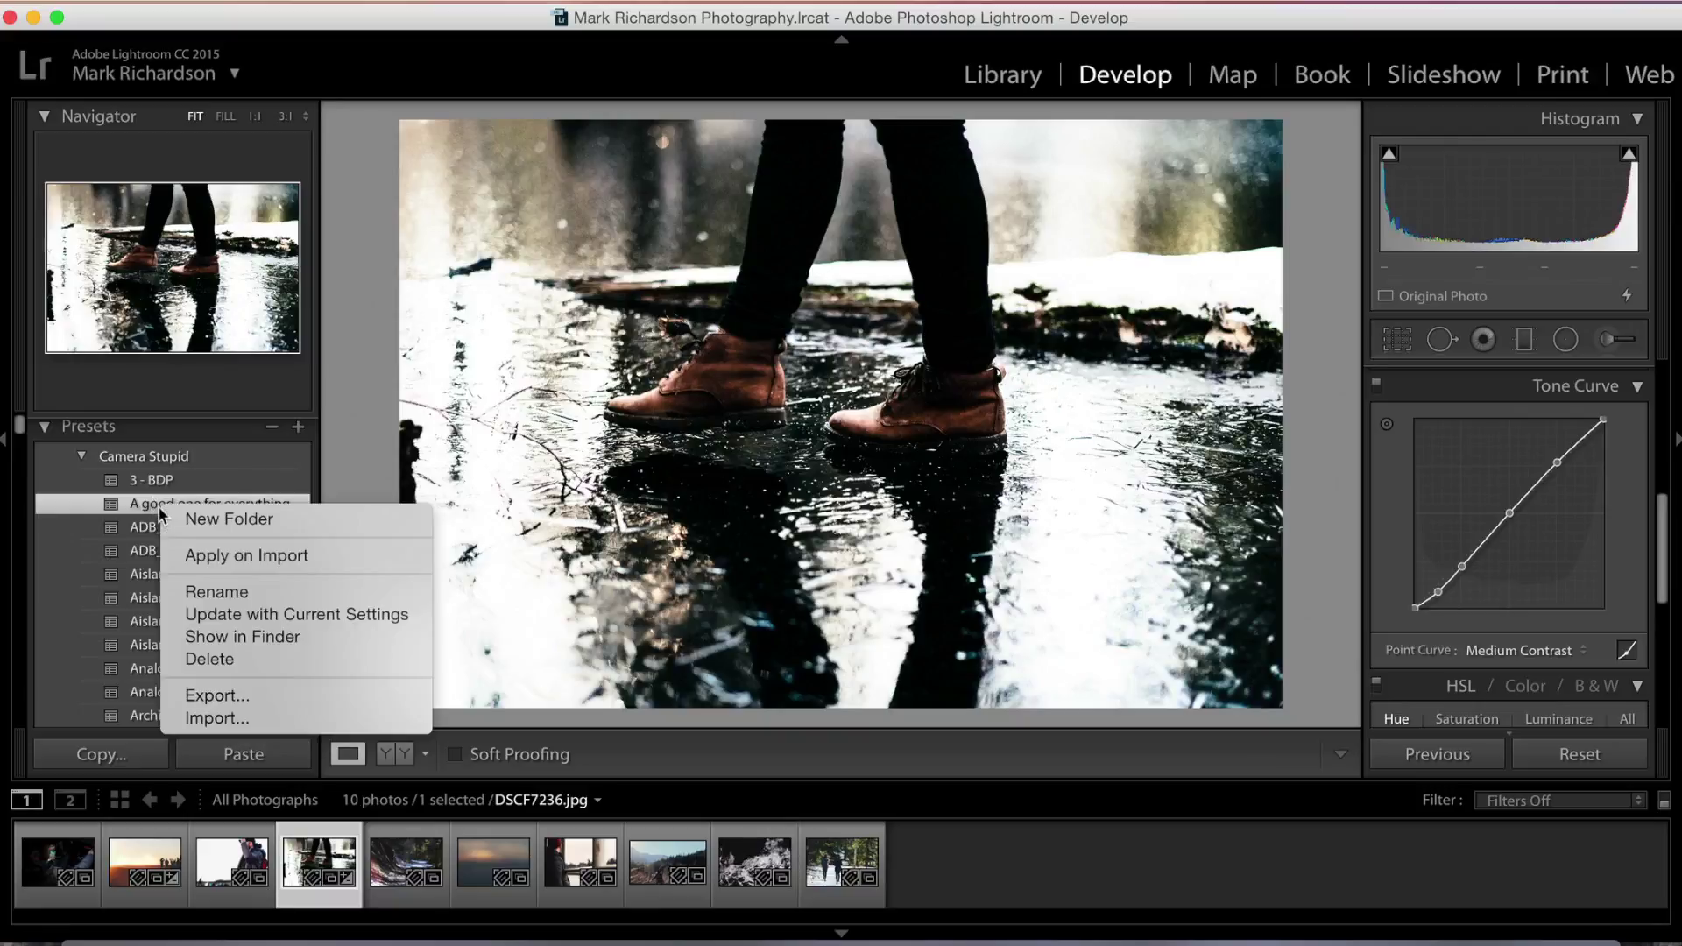
click(235, 694)
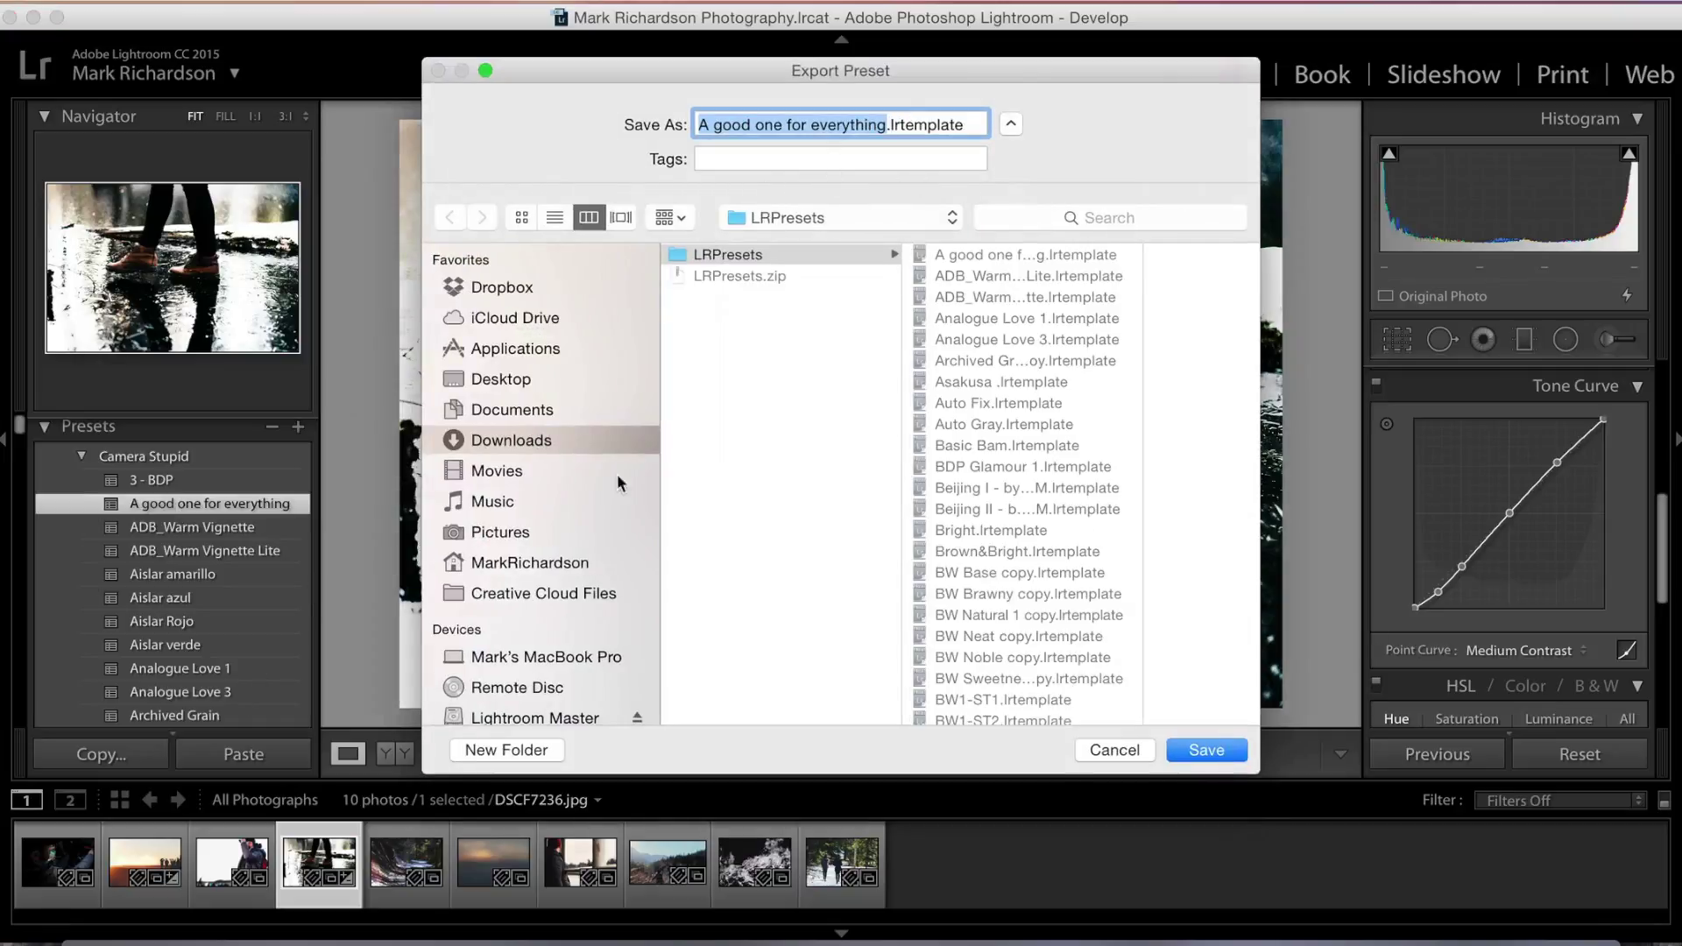
click(530, 377)
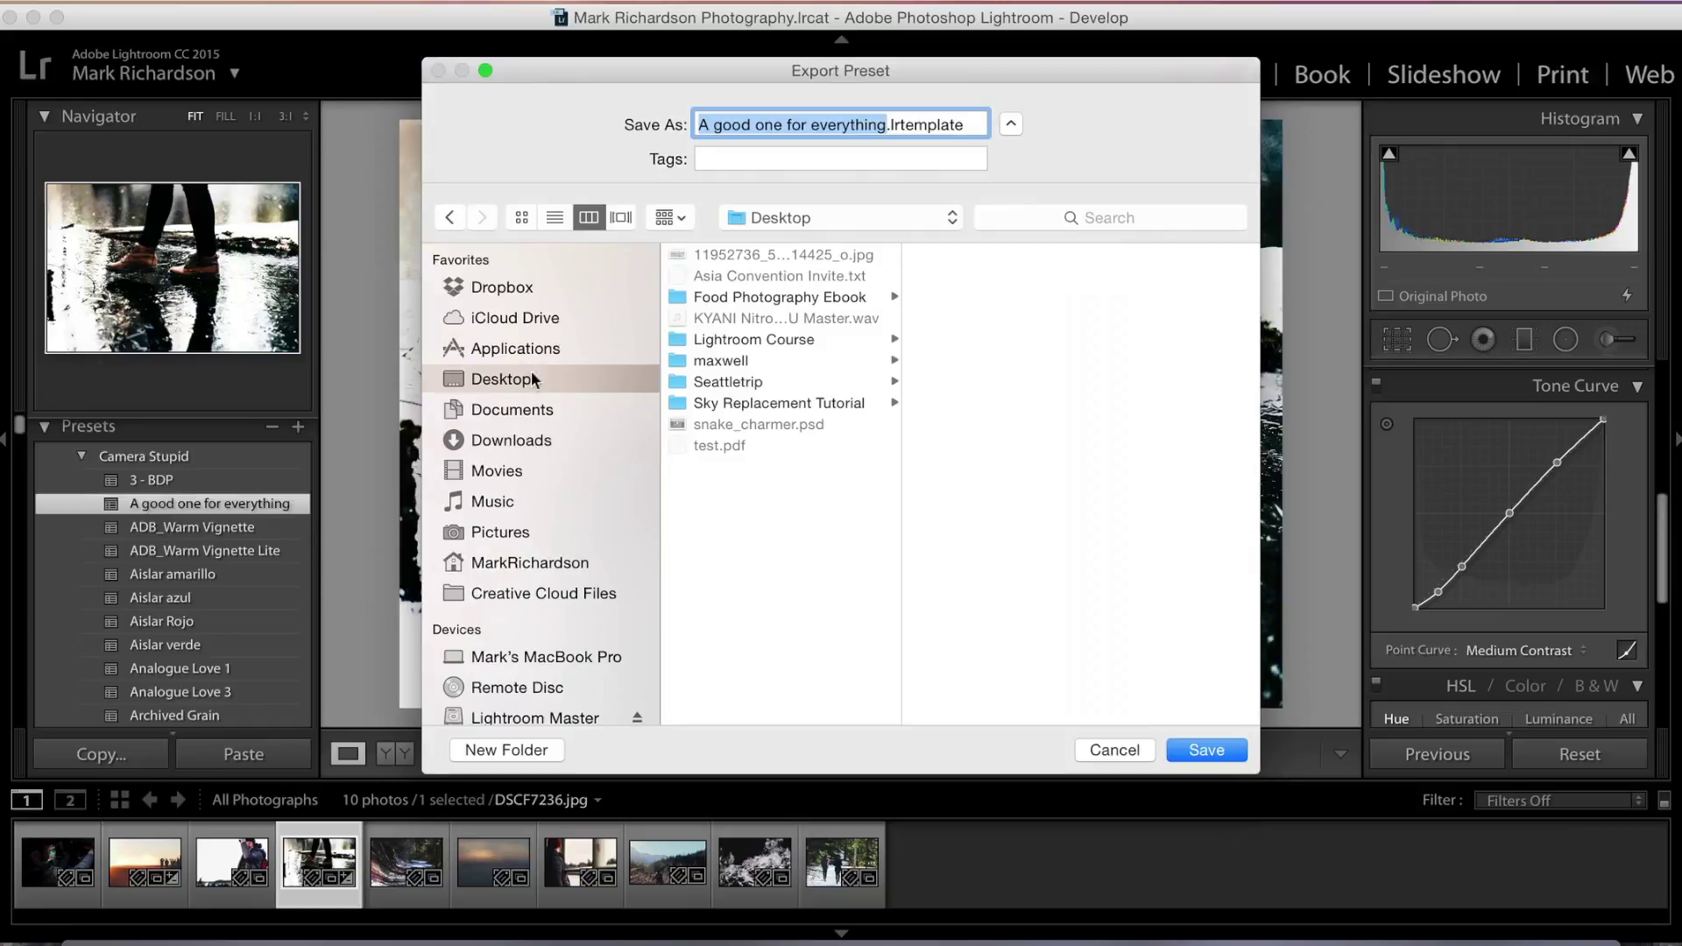
click(1203, 750)
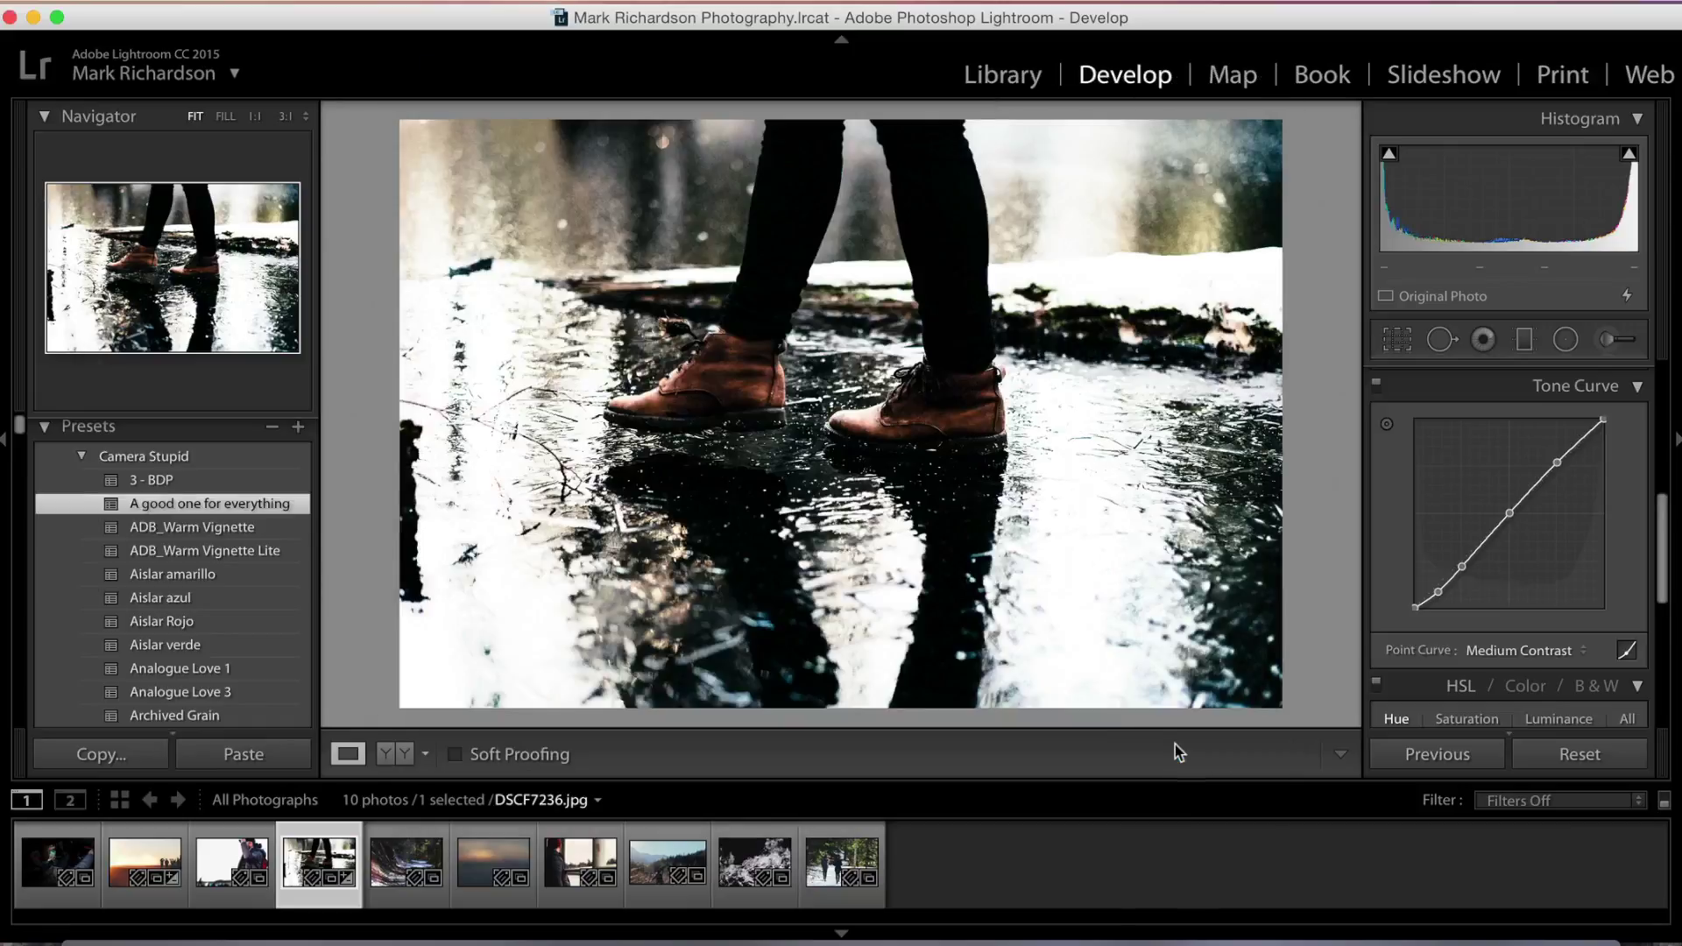